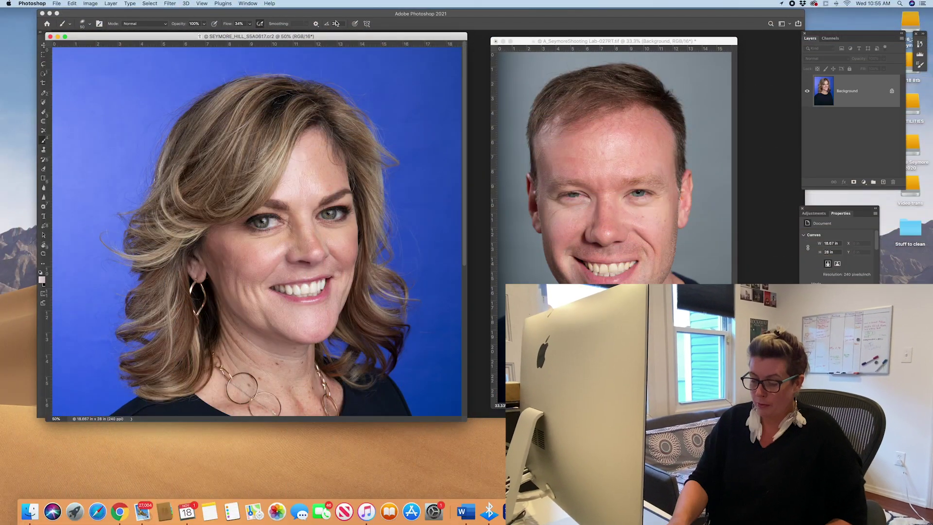
# Zoom the woman's portrait out to 33.3% so it fits whole beside the man's.
pyautogui.press('super+minus')
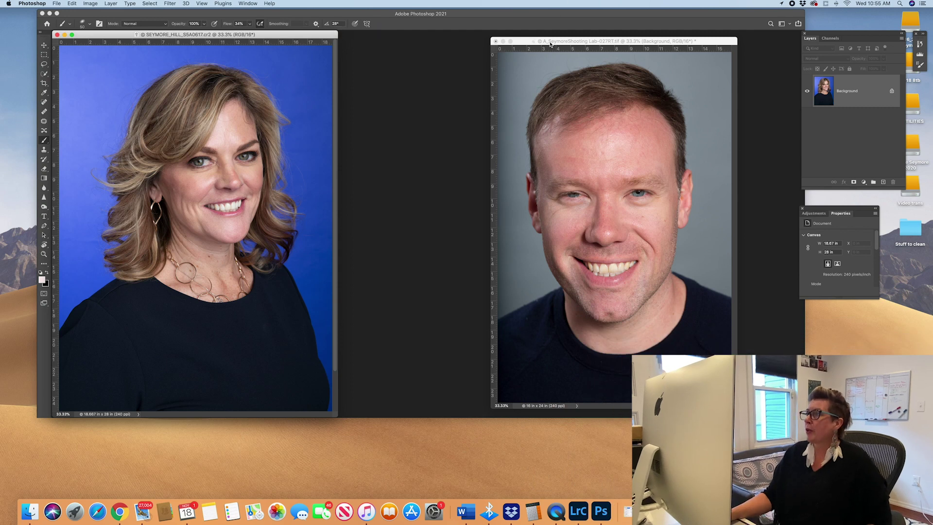
# Activate the man's portrait and turn on the beta Smart Portrait filter in Neural Filters.
pyautogui.moveTo(551, 45); pyautogui.dragTo(478, 43)
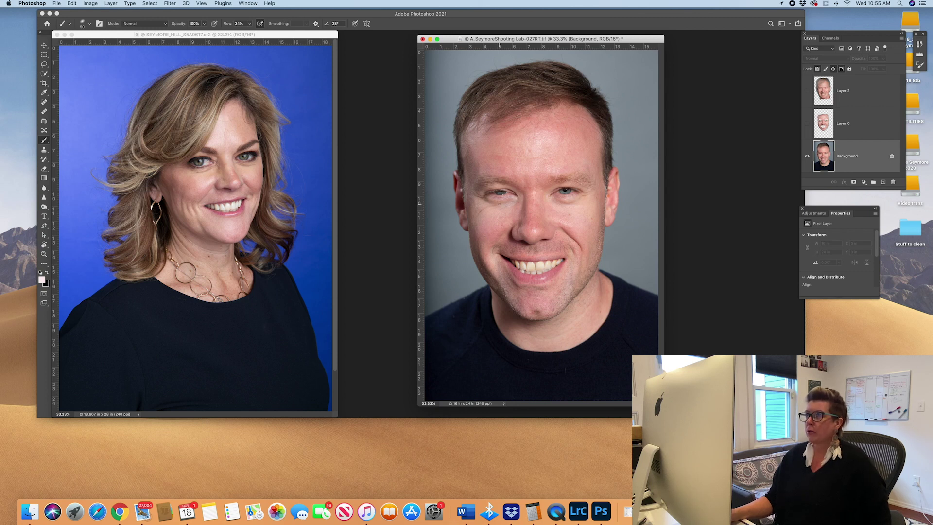
pyautogui.click(169, 4)
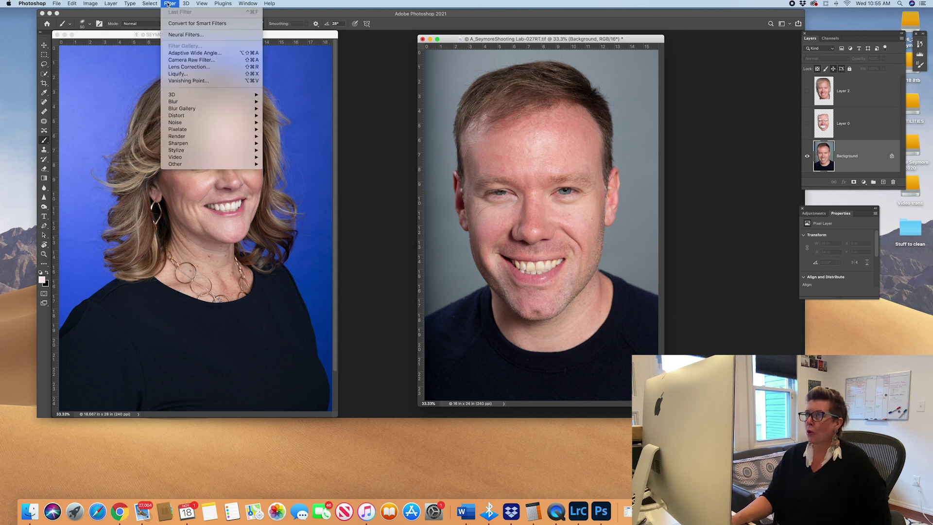
pyautogui.click(180, 35)
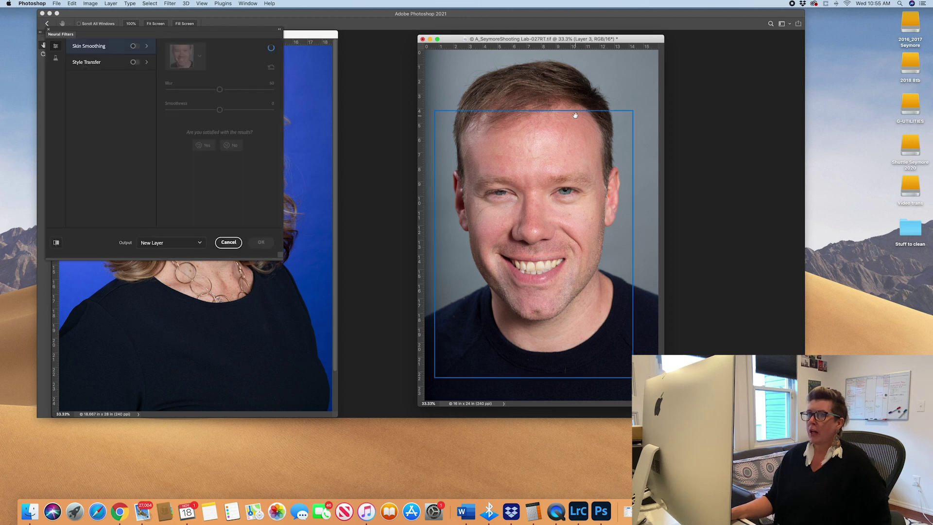
pyautogui.click(55, 58)
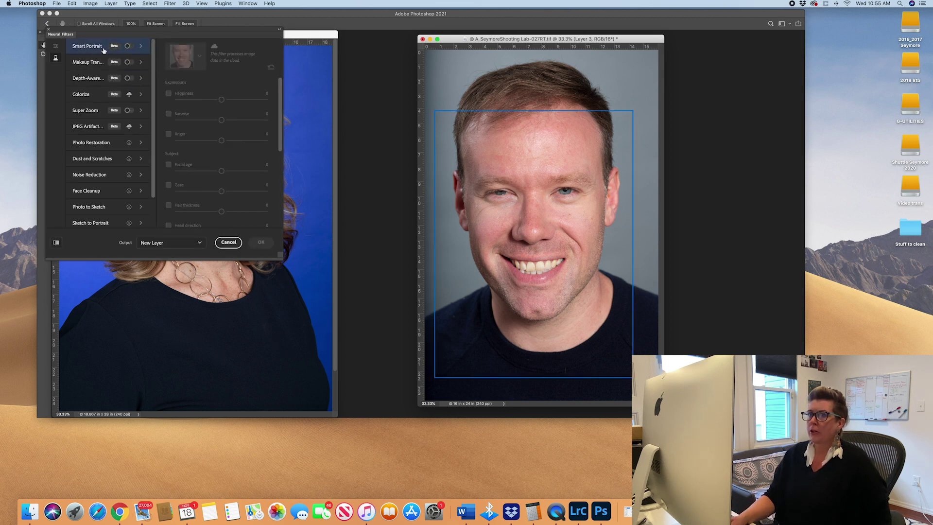
pyautogui.click(128, 46)
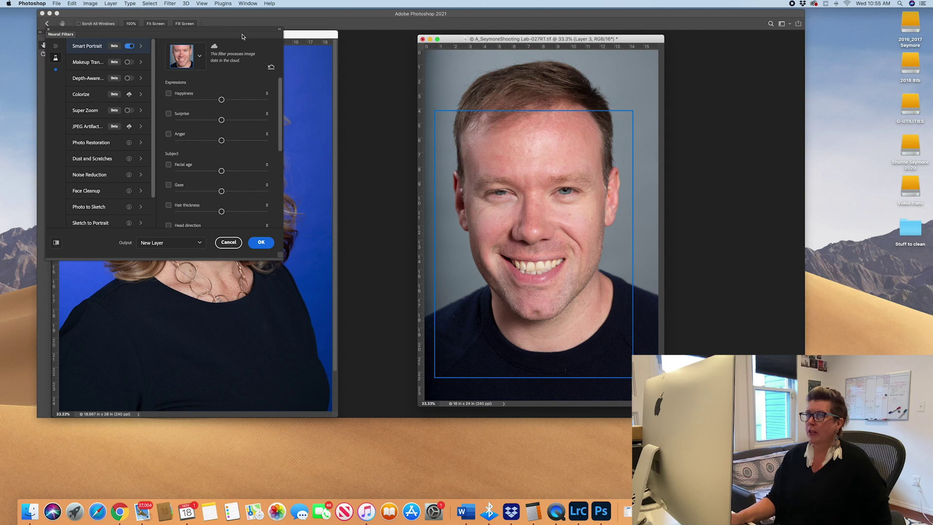
# Rearrange the Neural Filters panel and the man's window so the face is unobstructed.
pyautogui.moveTo(253, 34); pyautogui.dragTo(815, 44)
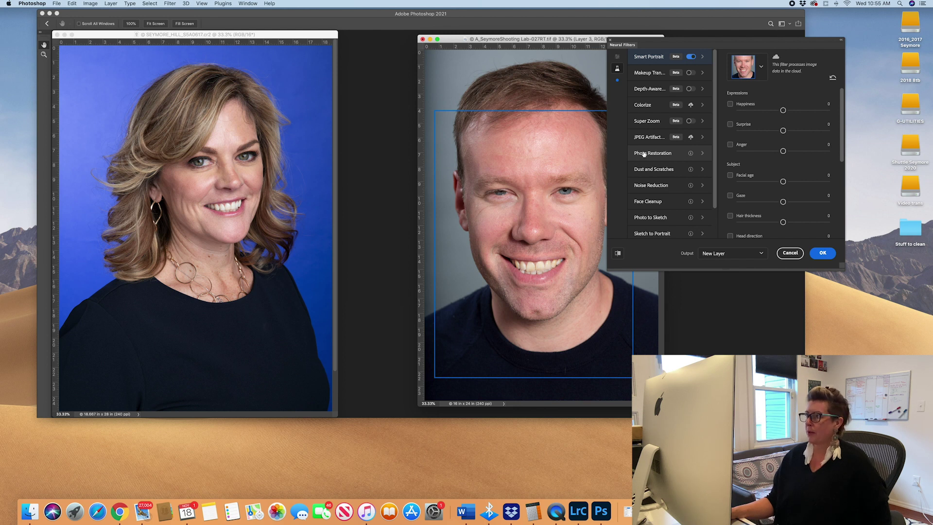
pyautogui.moveTo(662, 44); pyautogui.dragTo(730, 41)
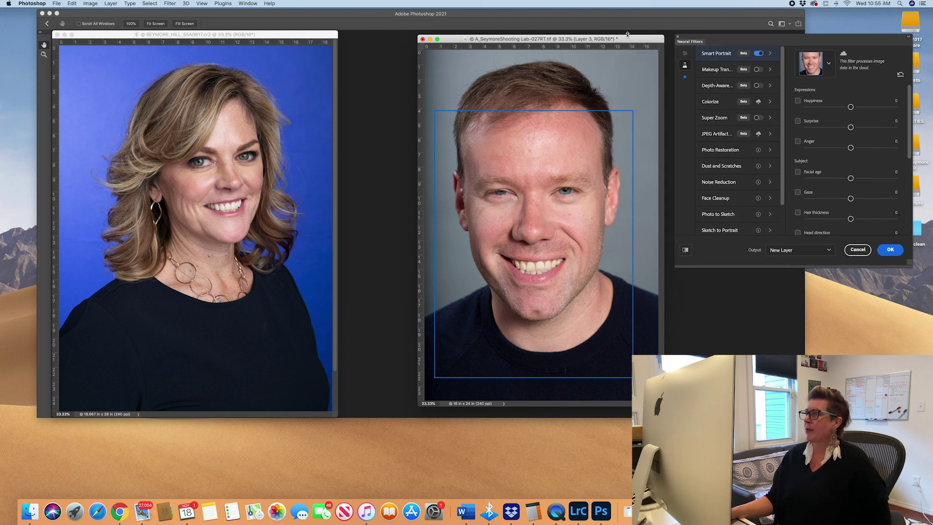
pyautogui.moveTo(628, 34); pyautogui.dragTo(572, 32)
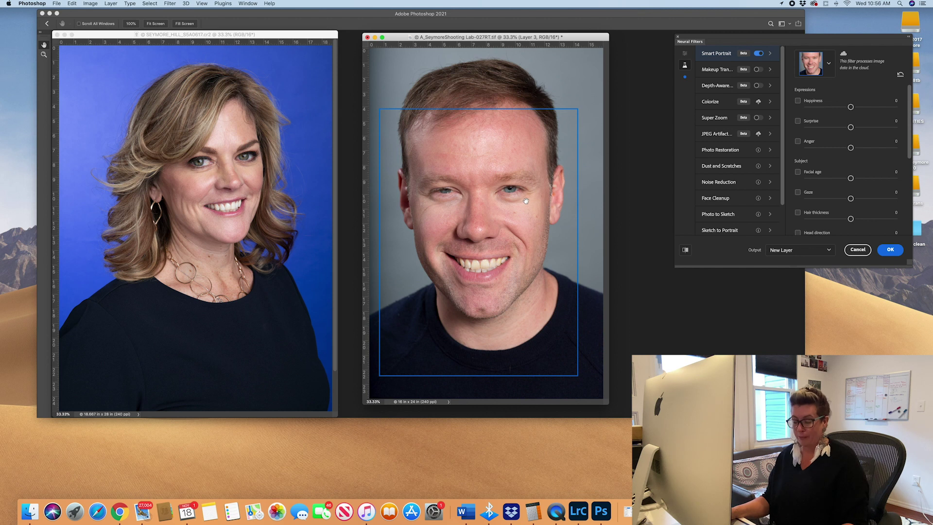
# Close Neural Filters, view the man's portrait full screen, and check the Layer 0 and Layer 2 results.
pyautogui.click(858, 250)
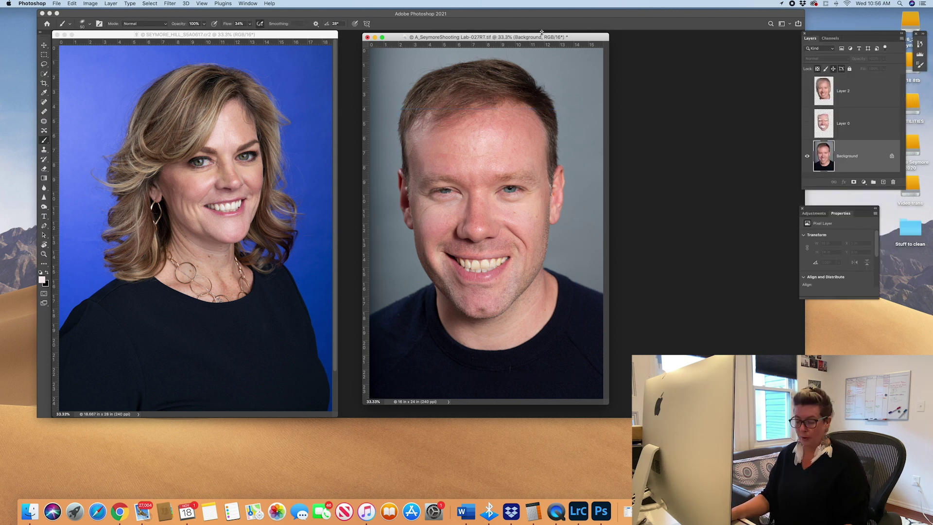
pyautogui.press('f')
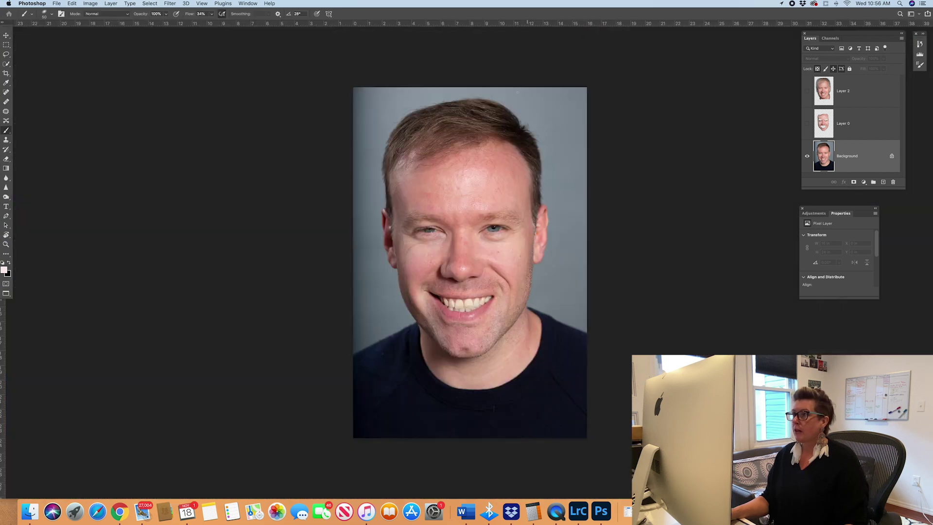
pyautogui.moveTo(541, 177); pyautogui.dragTo(442, 153)
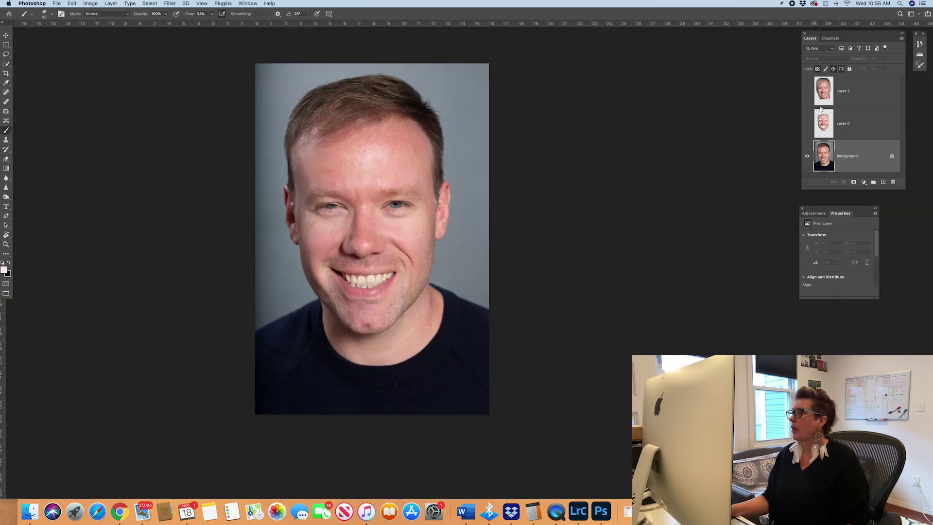
pyautogui.click(808, 124)
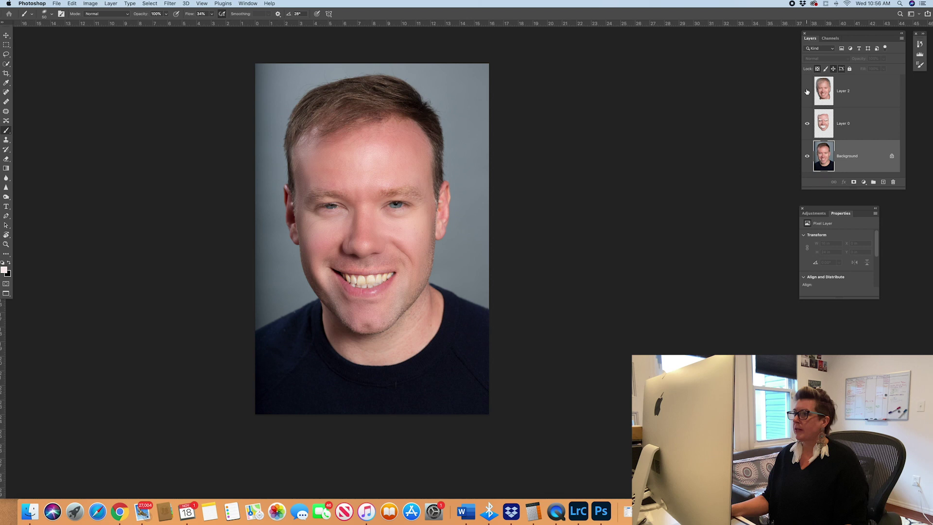
pyautogui.click(807, 92)
pyautogui.click(807, 91)
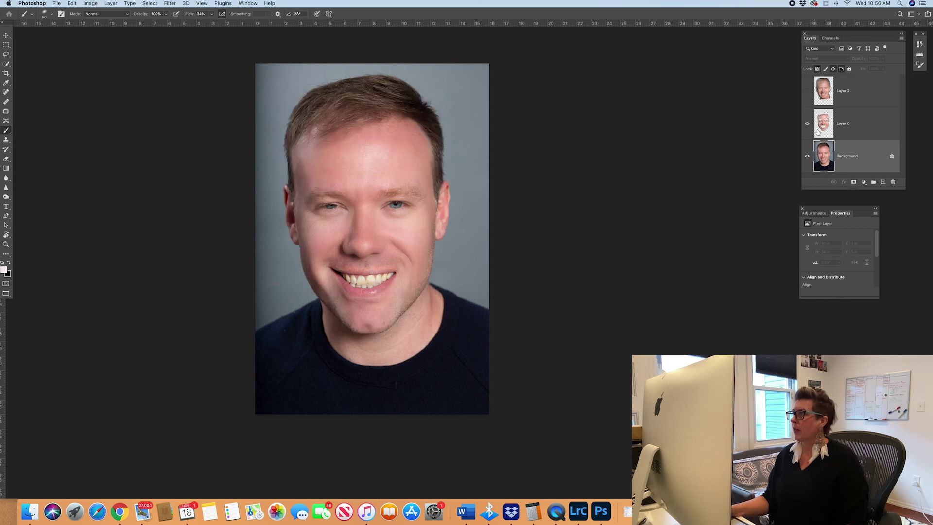
# Rename Layer 0 to 'smooth blur' and Layer 2 to 'age'.
pyautogui.doubleClick(845, 123)
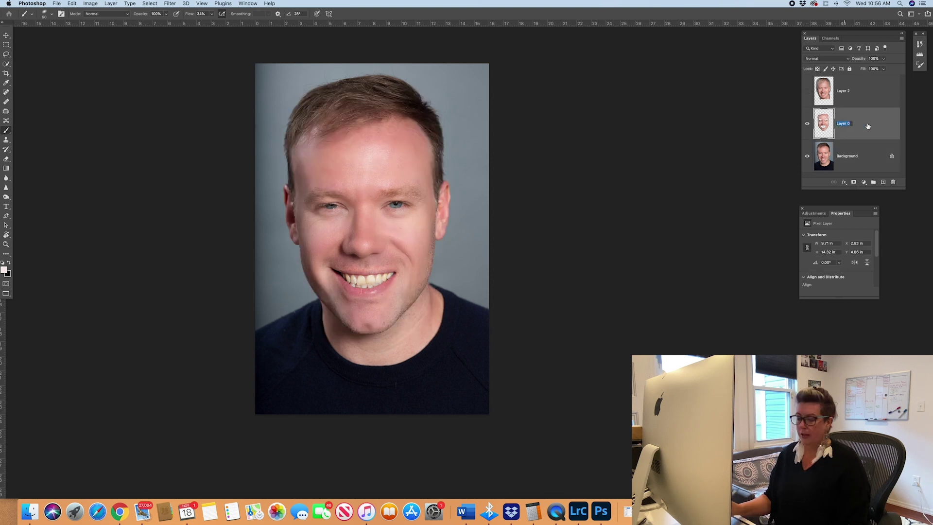
pyautogui.write('smooth')
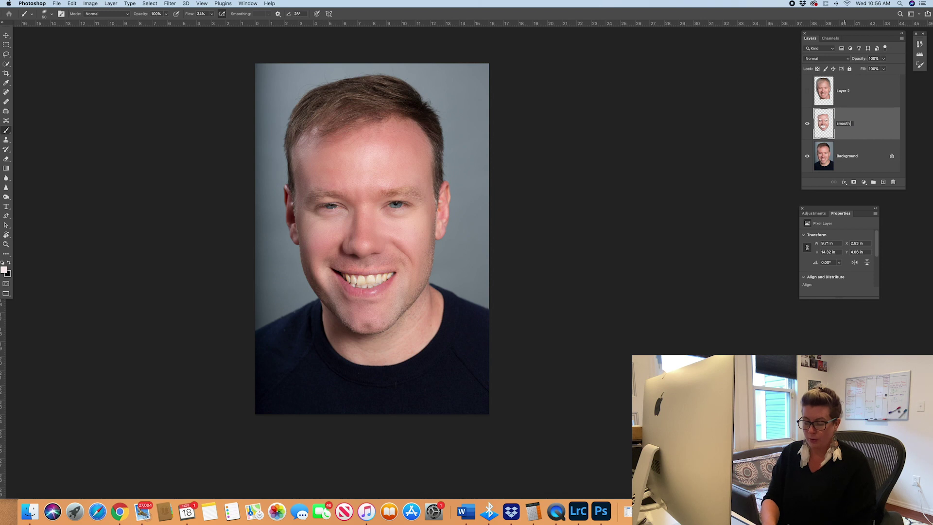
pyautogui.write(' blur')
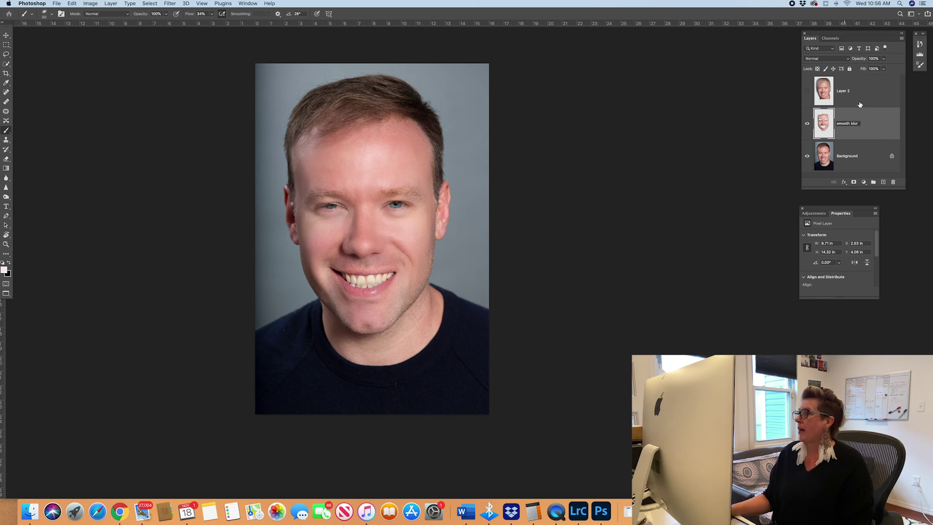
pyautogui.press('Return')
pyautogui.click(864, 95)
pyautogui.click(808, 91)
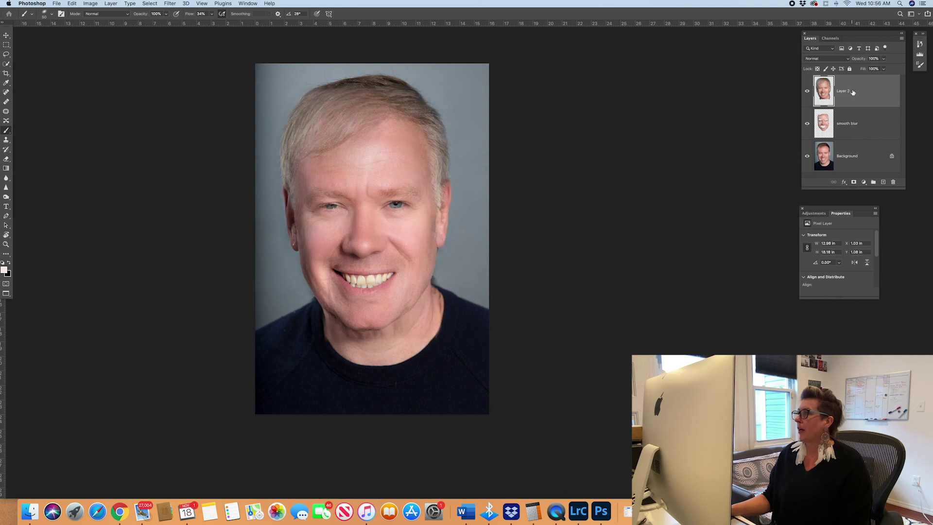
pyautogui.doubleClick(846, 91)
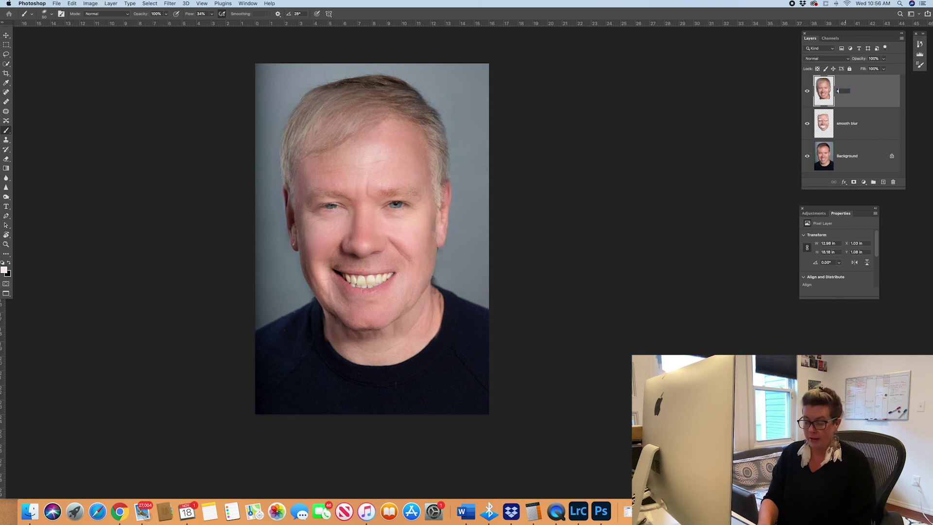
pyautogui.write('age')
pyautogui.press('Return')
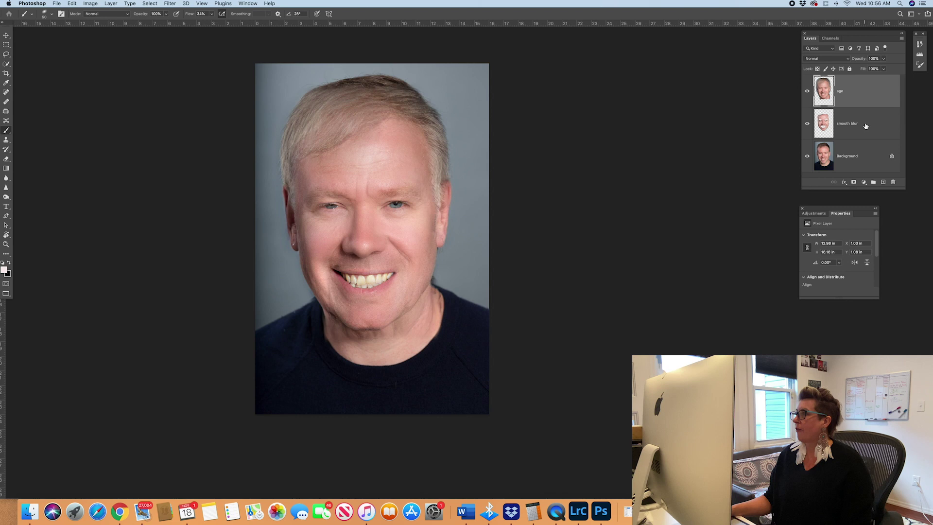
# Group 'age' and 'smooth blur' into Group 1, toggle it to compare, leave it hidden, and select Background.
pyautogui.keyDown('shift'); pyautogui.click(874, 131); pyautogui.keyUp('shift')
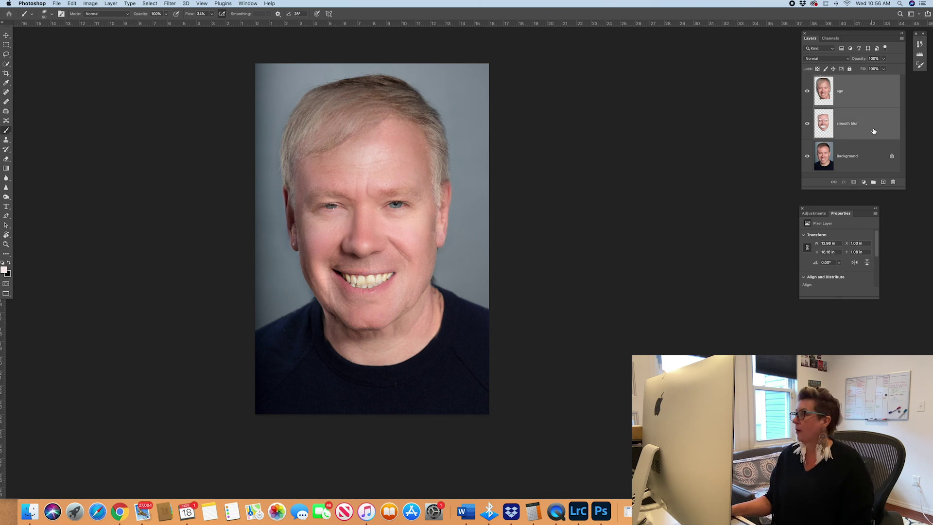
pyautogui.click(874, 182)
pyautogui.click(807, 80)
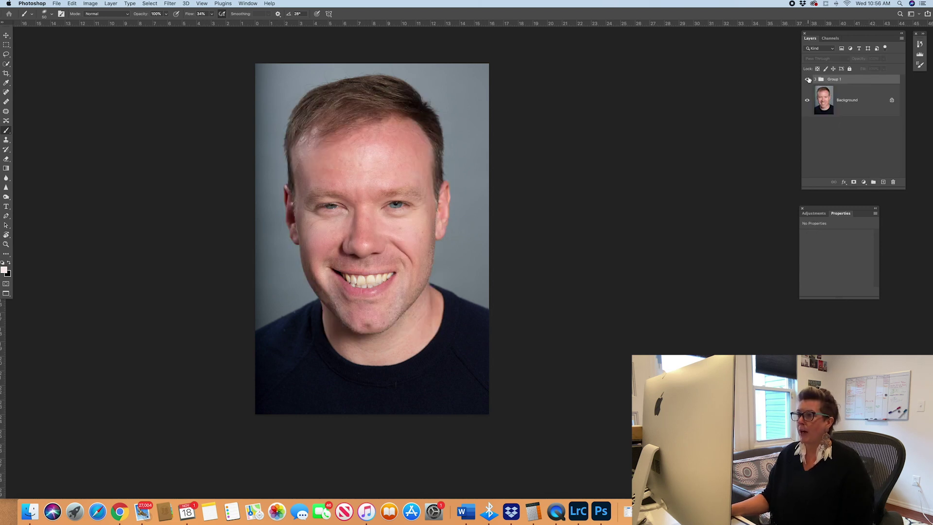
pyautogui.click(808, 80)
pyautogui.click(808, 80)
pyautogui.click(809, 79)
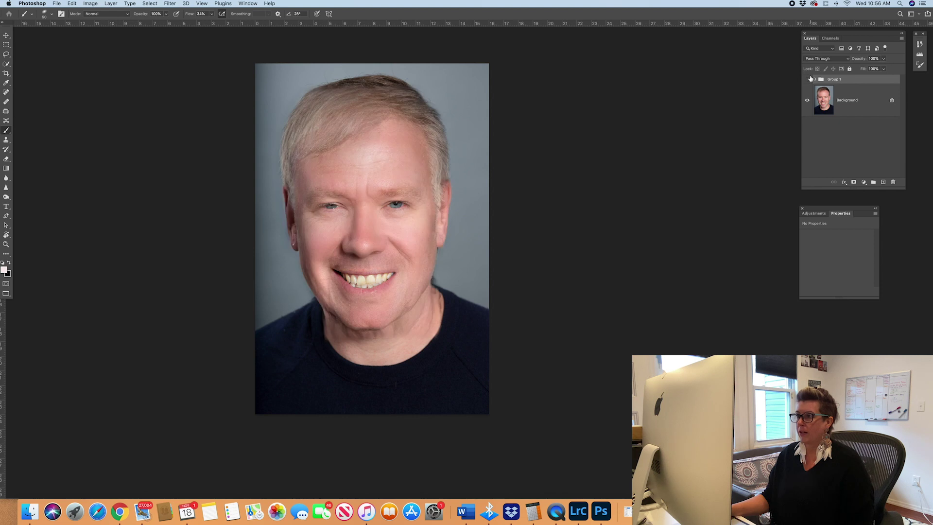
pyautogui.click(809, 80)
pyautogui.click(809, 80)
pyautogui.click(808, 79)
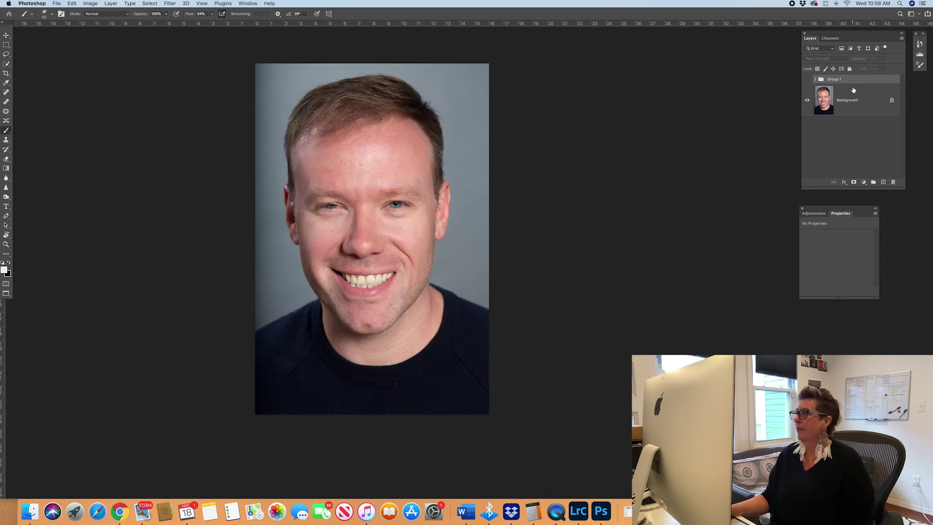
pyautogui.click(862, 103)
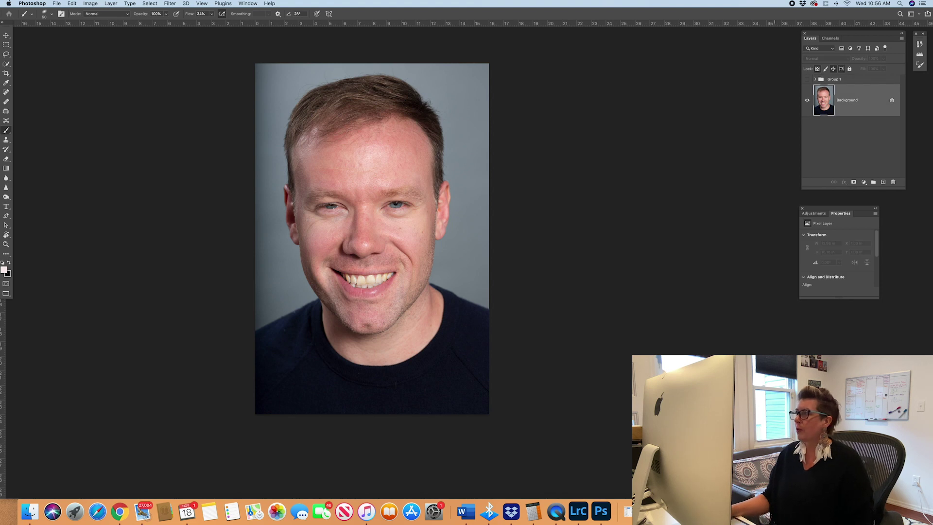
# Delete Group 1 and bring up Neural Filters on the man's portrait.
pyautogui.moveTo(885, 81); pyautogui.dragTo(894, 182)
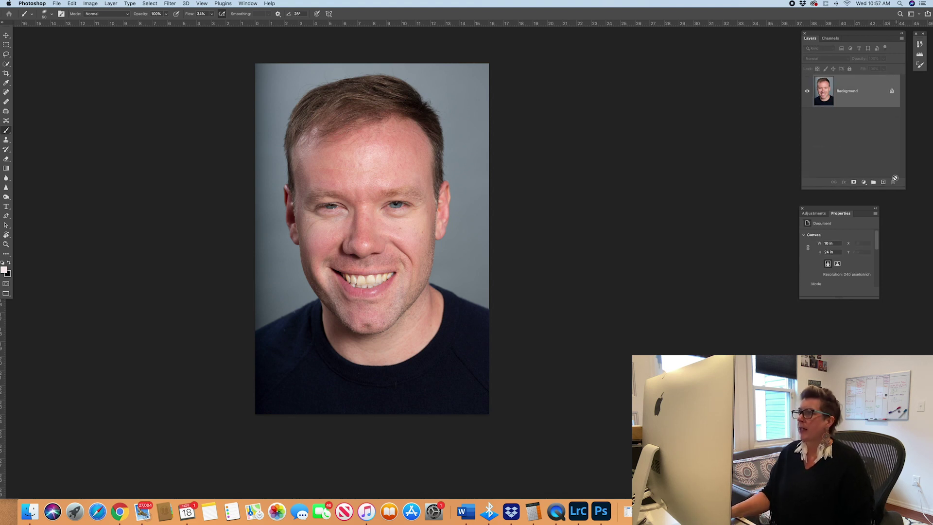
pyautogui.click(170, 4)
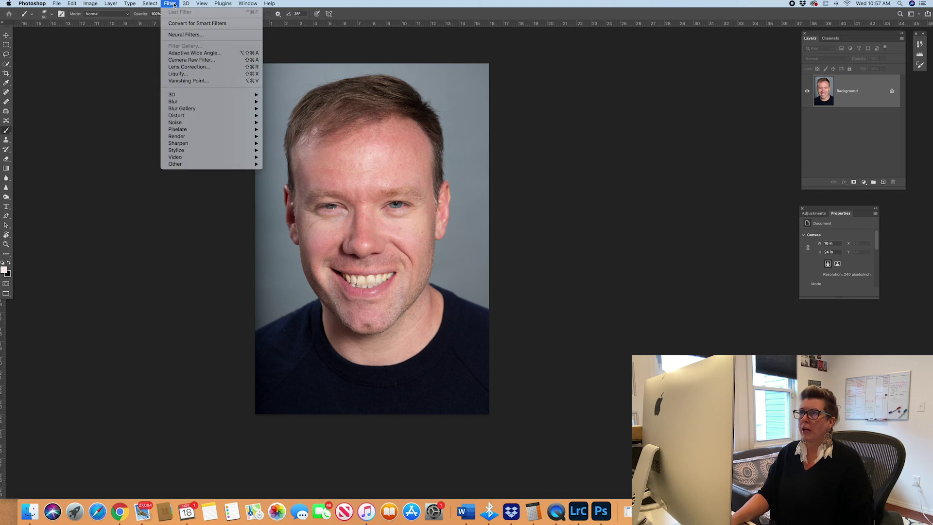
pyautogui.click(181, 34)
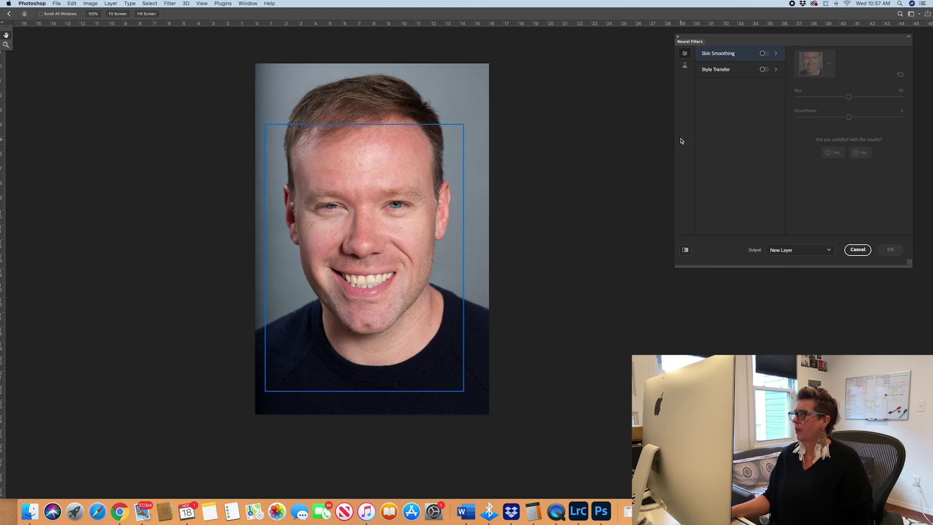
# Enable the beta Smart Portrait filter and tick its Facial age option.
pyautogui.click(685, 67)
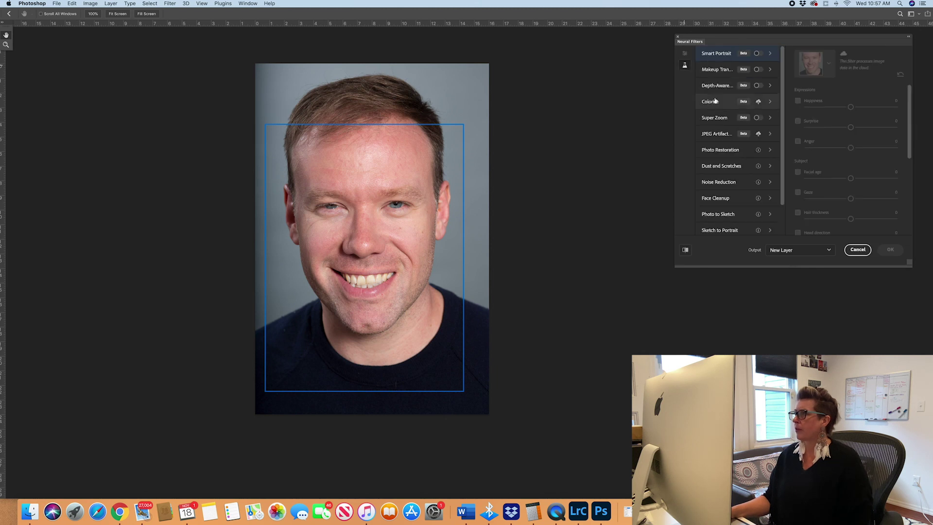
pyautogui.click(756, 53)
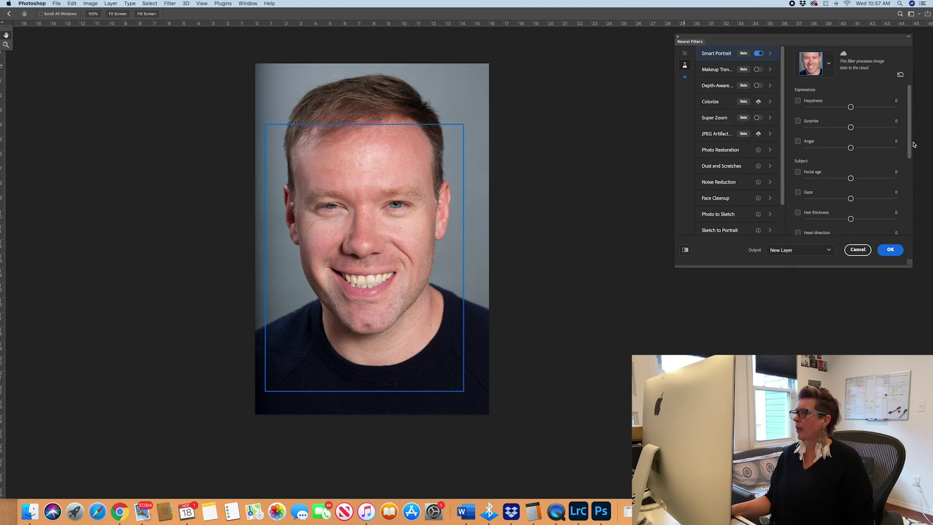
pyautogui.moveTo(910, 145)
pyautogui.mouseDown()
pyautogui.moveTo(908, 171)
pyautogui.moveTo(905, 149)
pyautogui.mouseUp()
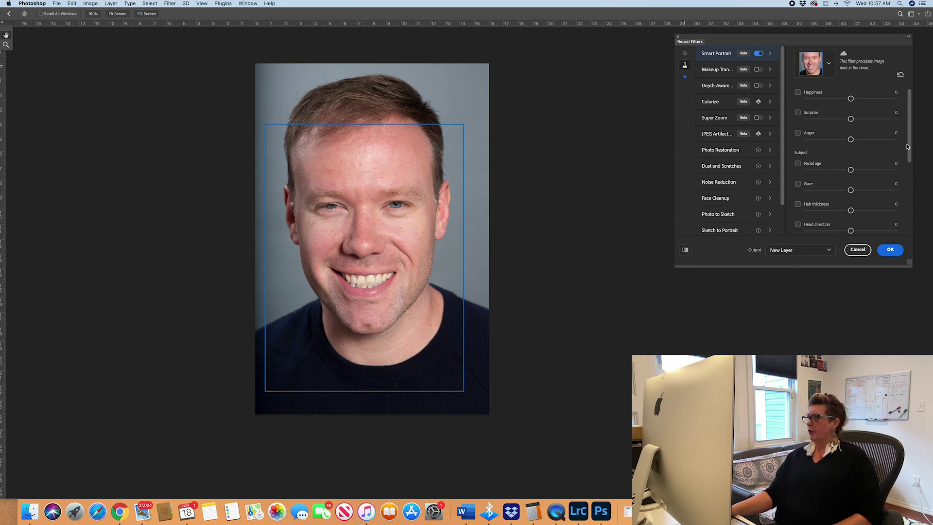
pyautogui.click(798, 164)
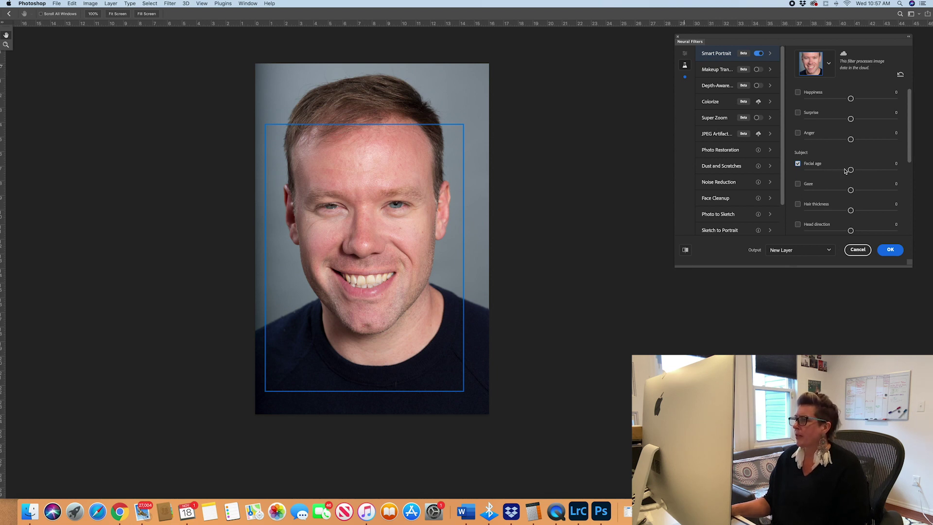
# Drag Facial age negative for a younger face, compare with the original, and settle at -15.
pyautogui.moveTo(851, 170); pyautogui.dragTo(807, 170)
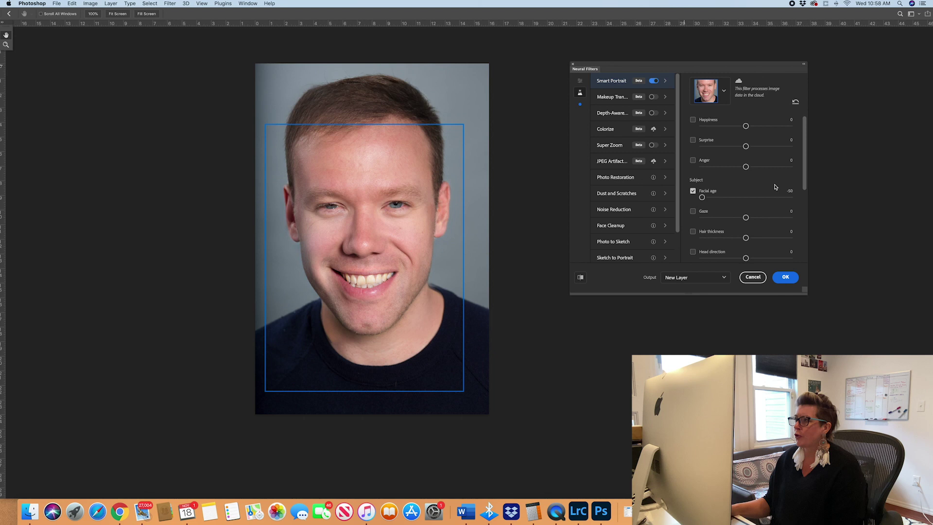
pyautogui.click(580, 278)
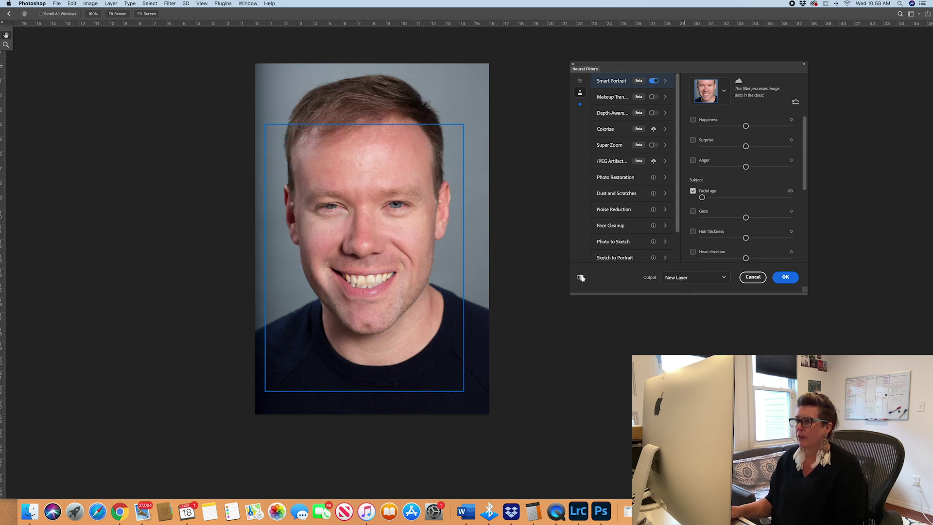
pyautogui.click(581, 278)
pyautogui.click(582, 278)
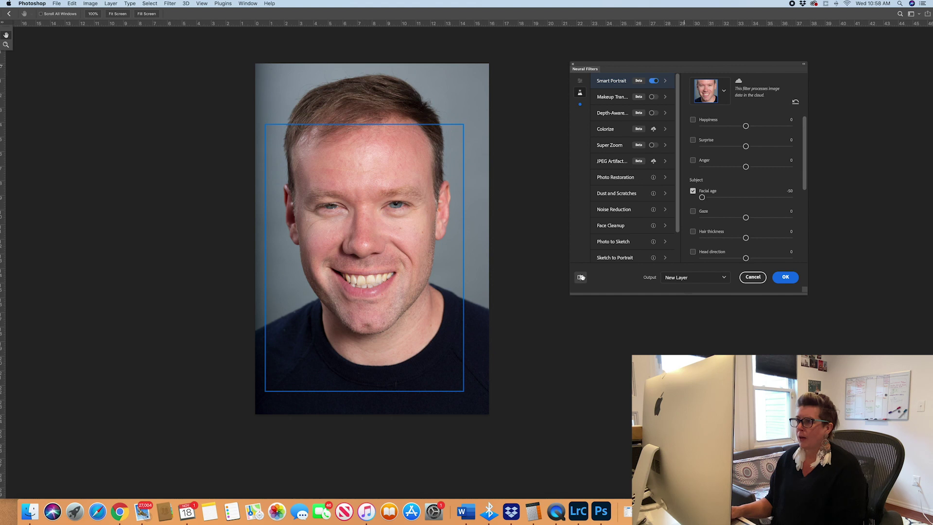
pyautogui.click(581, 277)
pyautogui.click(581, 277)
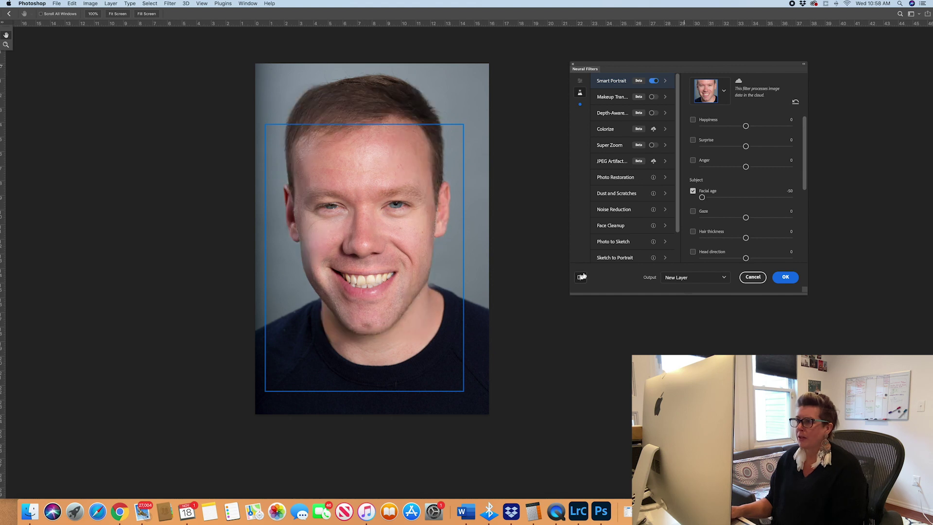
pyautogui.click(583, 276)
pyautogui.click(580, 277)
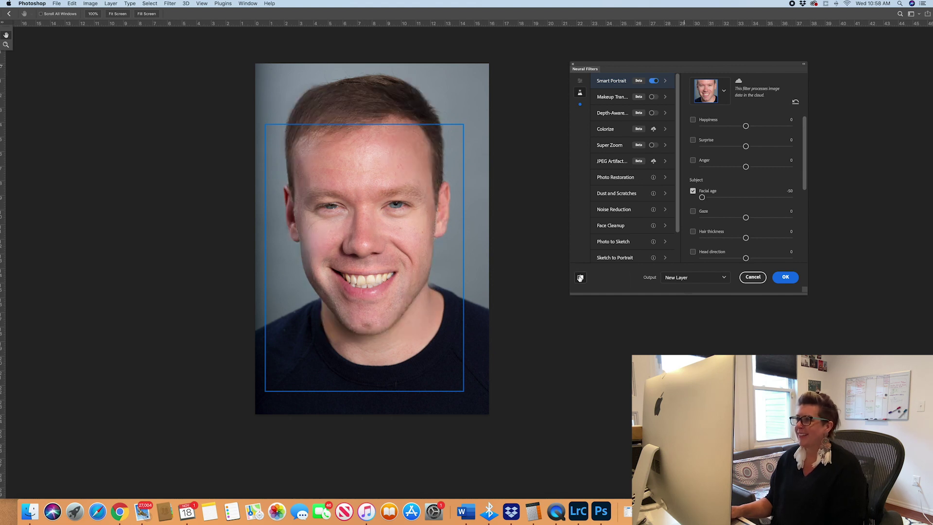
pyautogui.moveTo(702, 197); pyautogui.dragTo(733, 199)
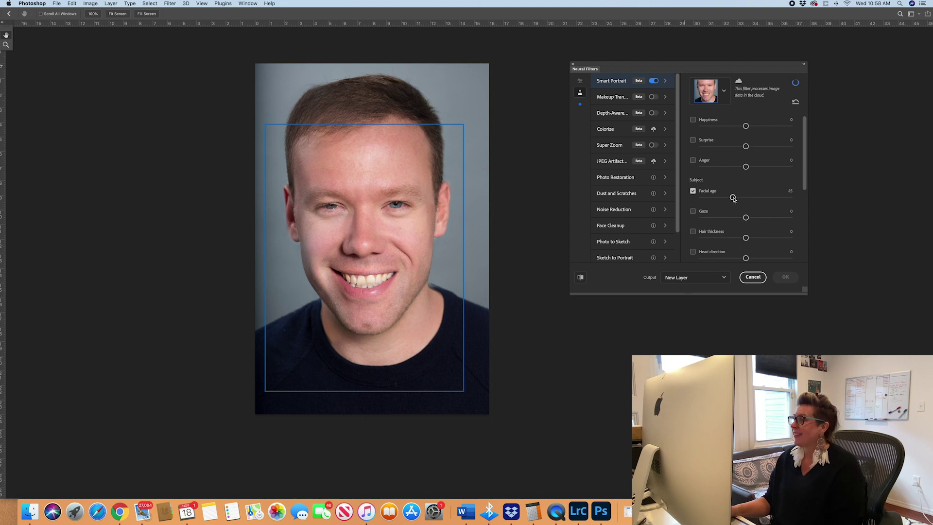
# Ease Facial age to -10, compare against the original, and tick Hair thickness.
pyautogui.moveTo(733, 198); pyautogui.dragTo(737, 198)
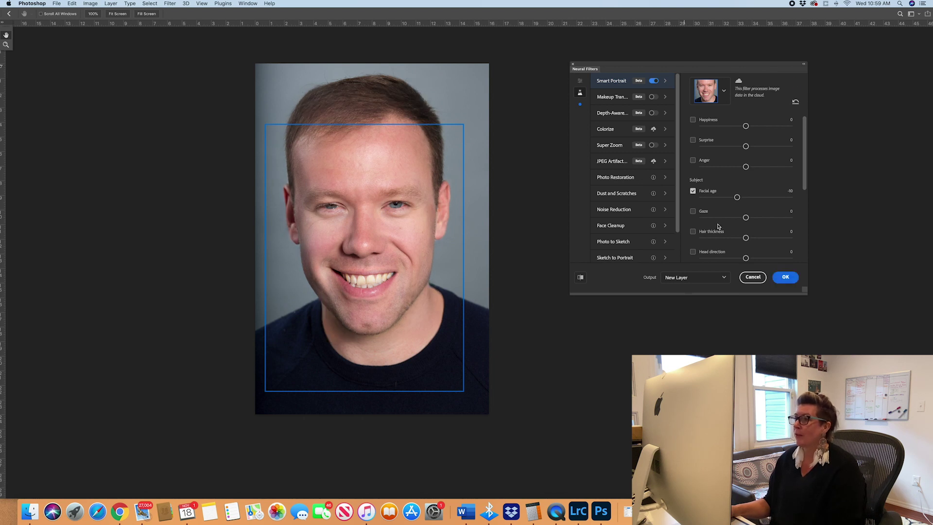
pyautogui.click(580, 278)
pyautogui.click(580, 277)
pyautogui.click(581, 277)
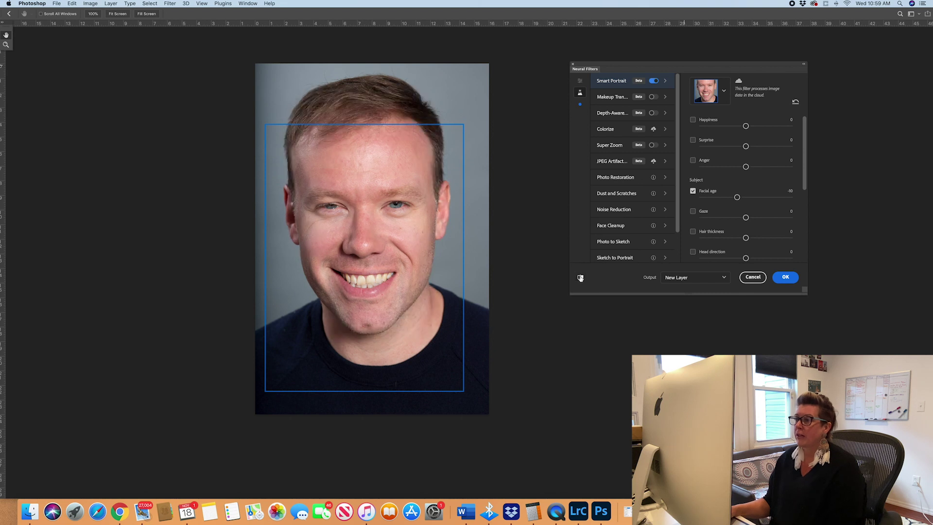
pyautogui.click(580, 277)
pyautogui.click(580, 277)
pyautogui.click(580, 277)
pyautogui.click(580, 277)
pyautogui.click(581, 277)
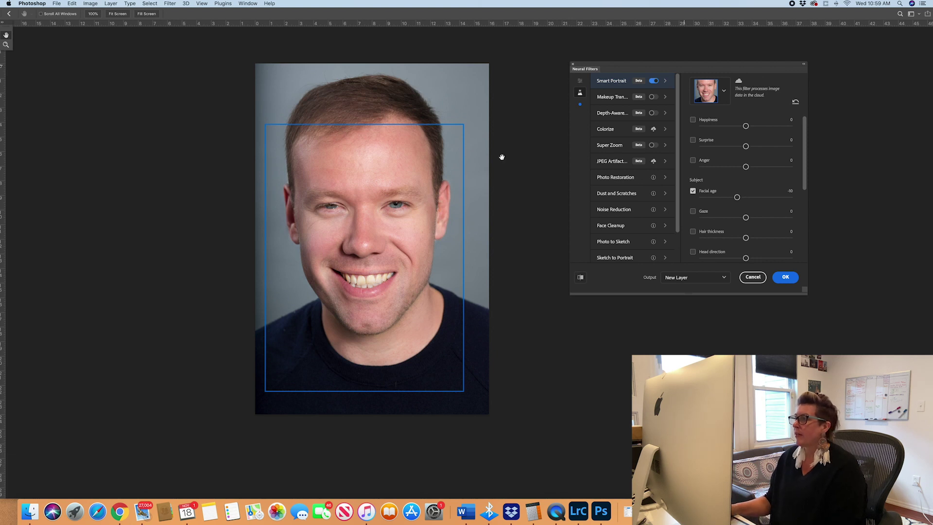
pyautogui.click(693, 232)
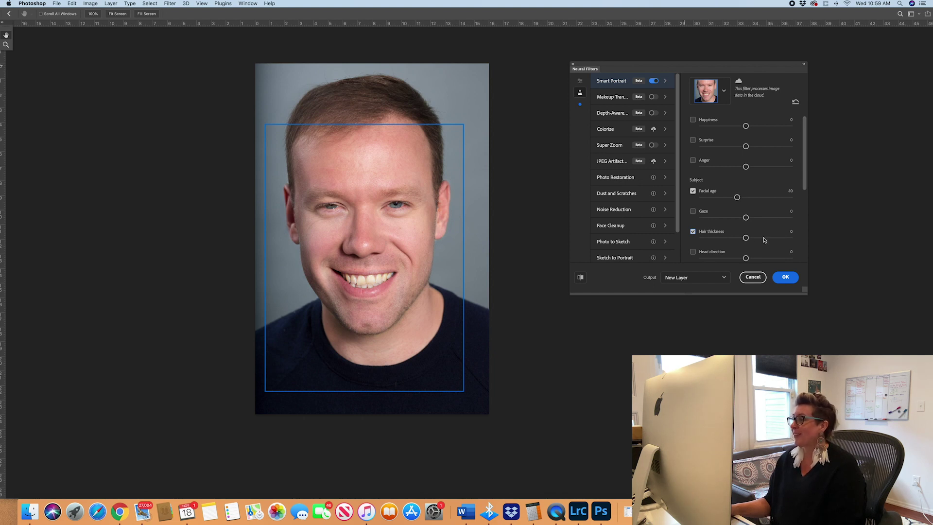
# Raise Hair thickness to 21 to give the man fuller hair.
pyautogui.moveTo(746, 238); pyautogui.dragTo(762, 239)
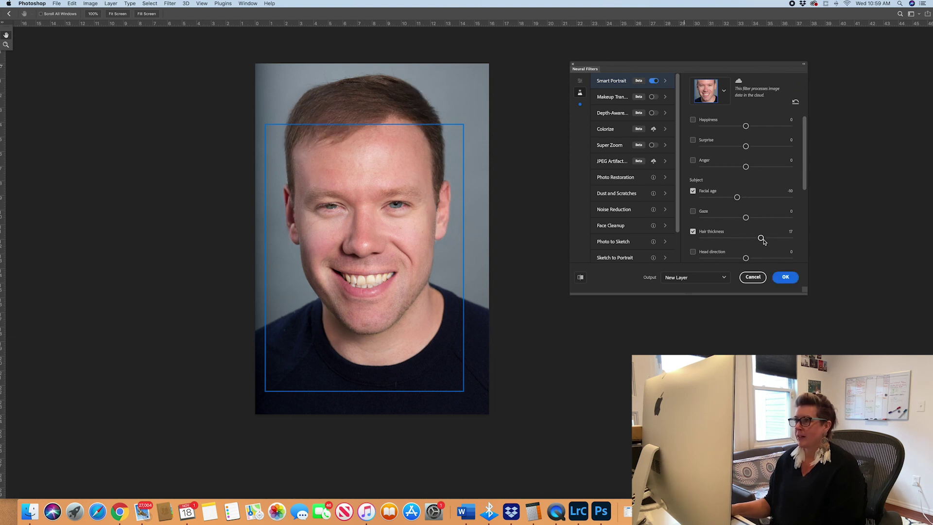
pyautogui.click(764, 238)
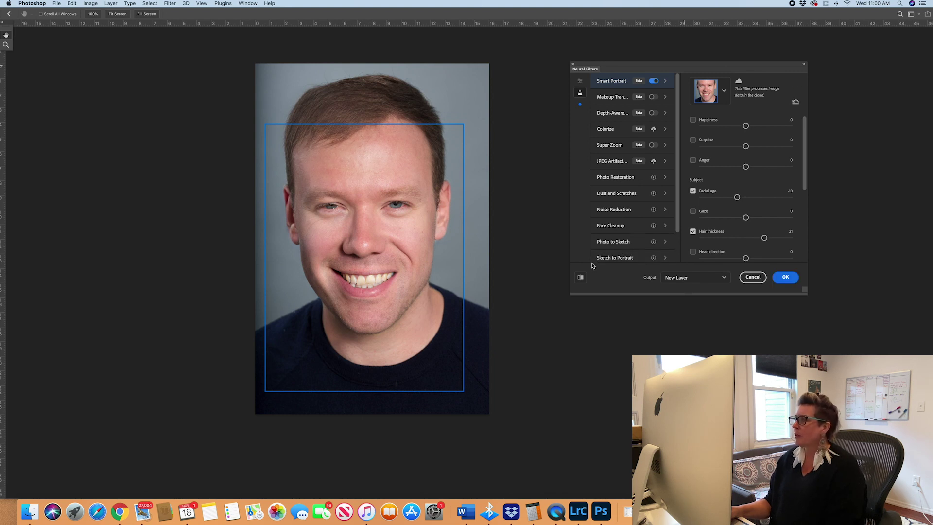
# Compare the fuller-haired preview with the original, then soften Facial age to -7.
pyautogui.click(581, 277)
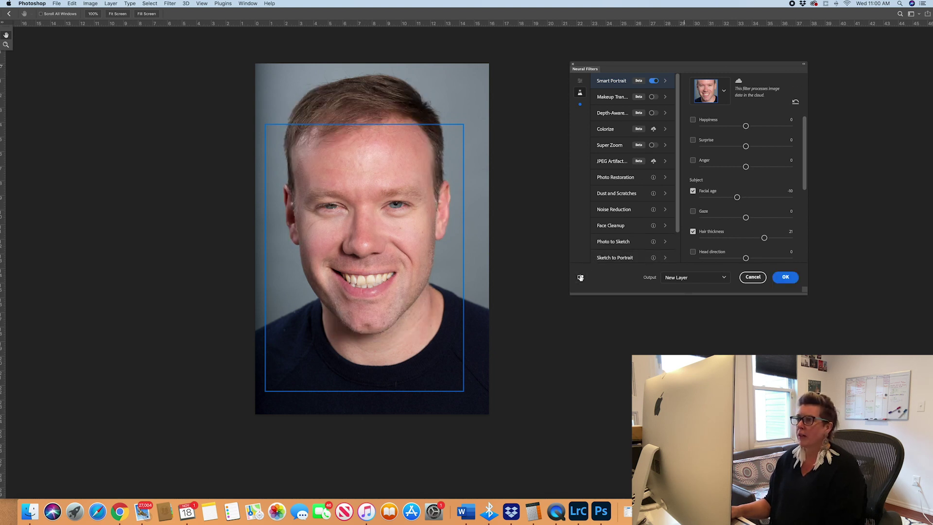
pyautogui.click(582, 277)
pyautogui.click(582, 277)
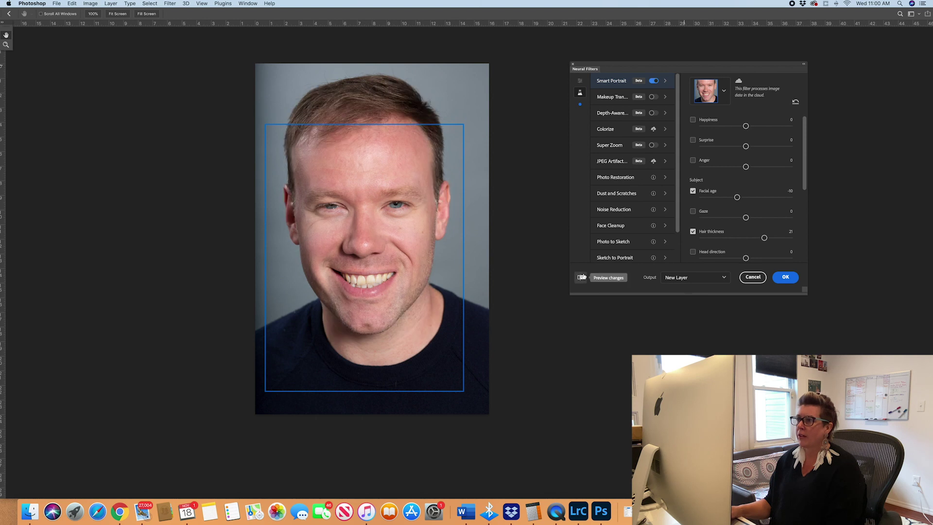
pyautogui.click(583, 277)
pyautogui.click(583, 277)
pyautogui.click(584, 277)
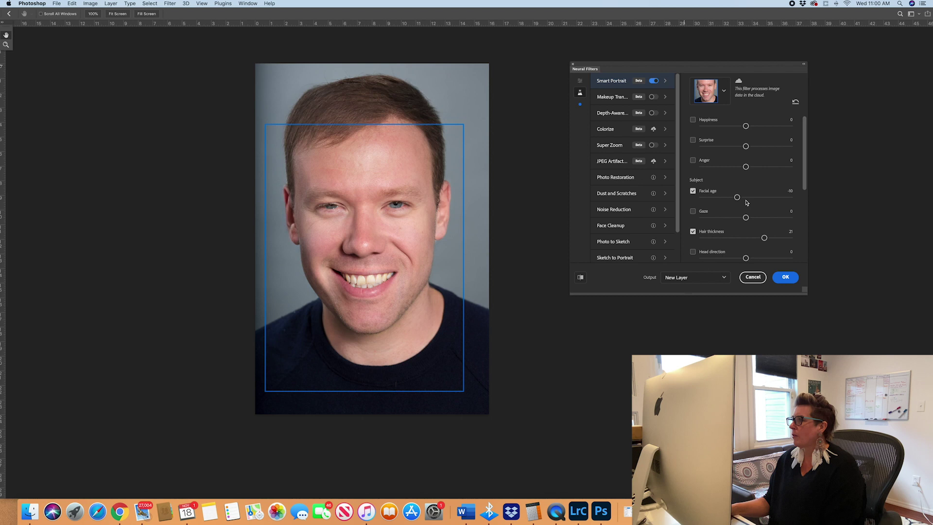
pyautogui.moveTo(737, 197); pyautogui.dragTo(740, 197)
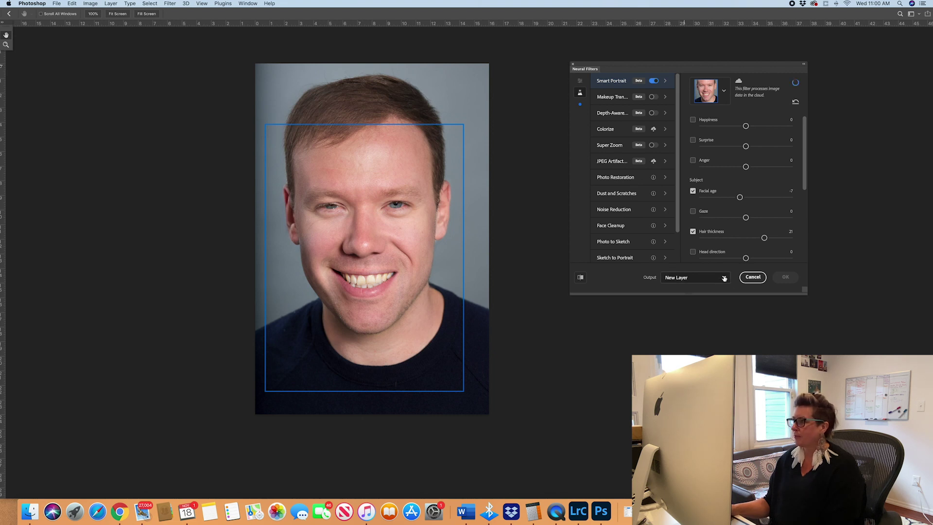
# Output the Smart Portrait result to Layer 0 and toggle it to compare with the original.
pyautogui.click(753, 278)
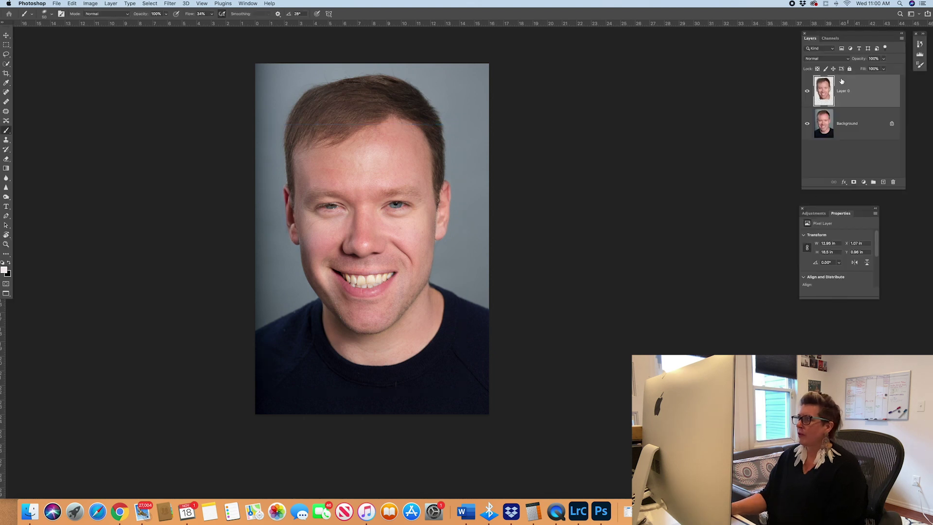
pyautogui.click(807, 91)
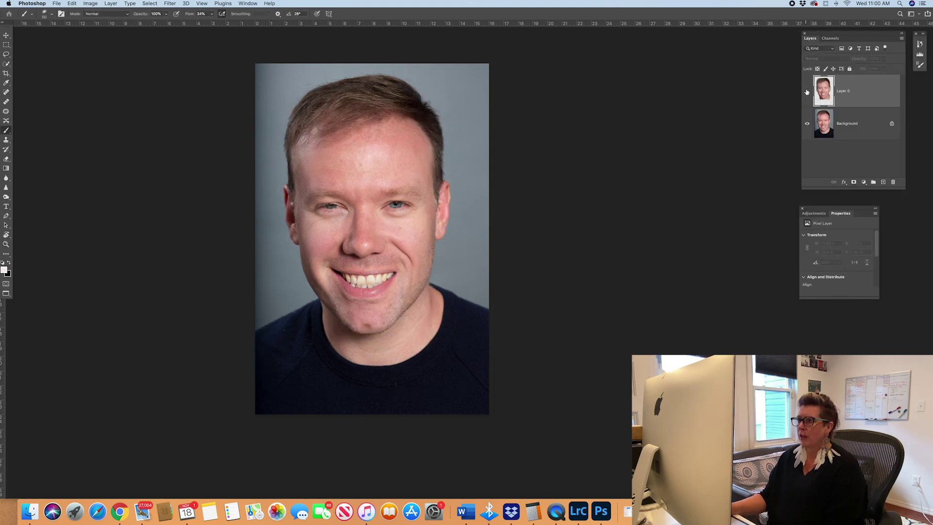
pyautogui.click(807, 91)
pyautogui.click(807, 91)
pyautogui.click(807, 90)
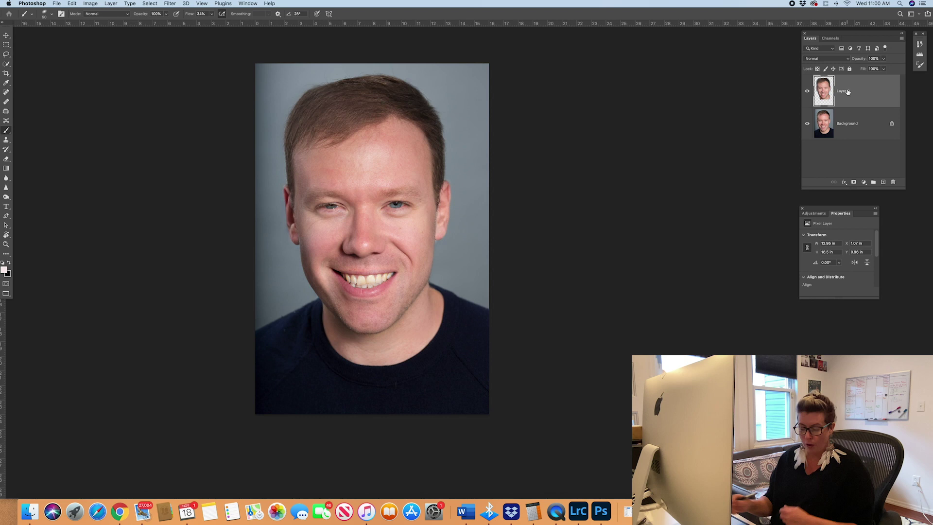
# Rename Layer 0 to 'refreshed' and toggle its visibility for before/after views.
pyautogui.doubleClick(846, 91)
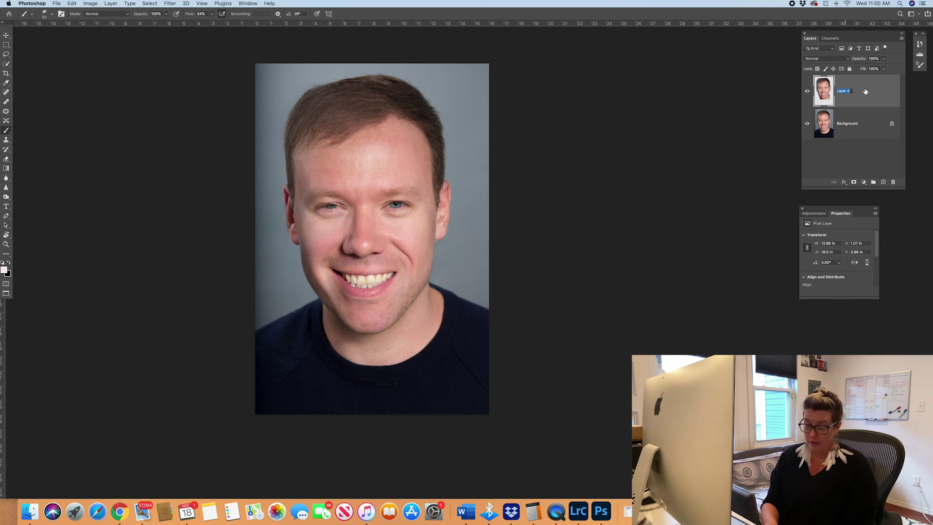
pyautogui.write('refreshed')
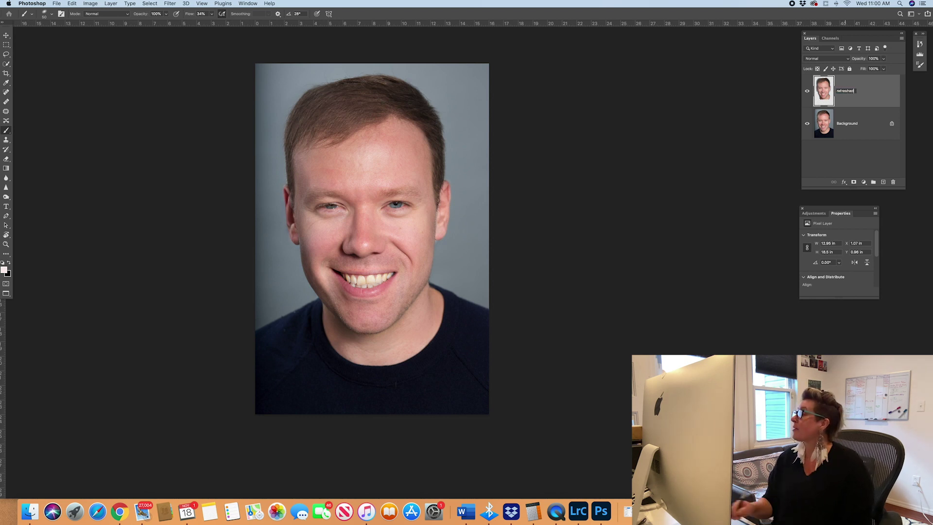
pyautogui.press('Return')
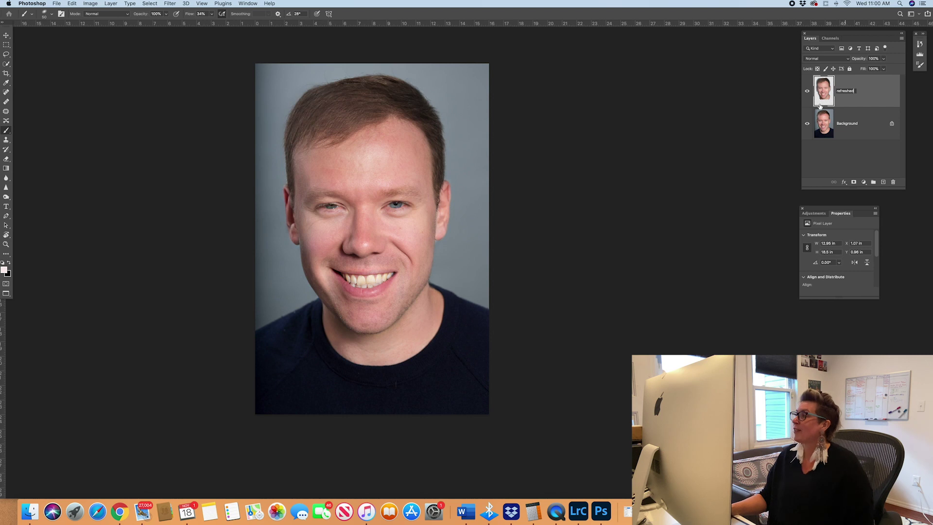
pyautogui.click(807, 91)
pyautogui.click(807, 91)
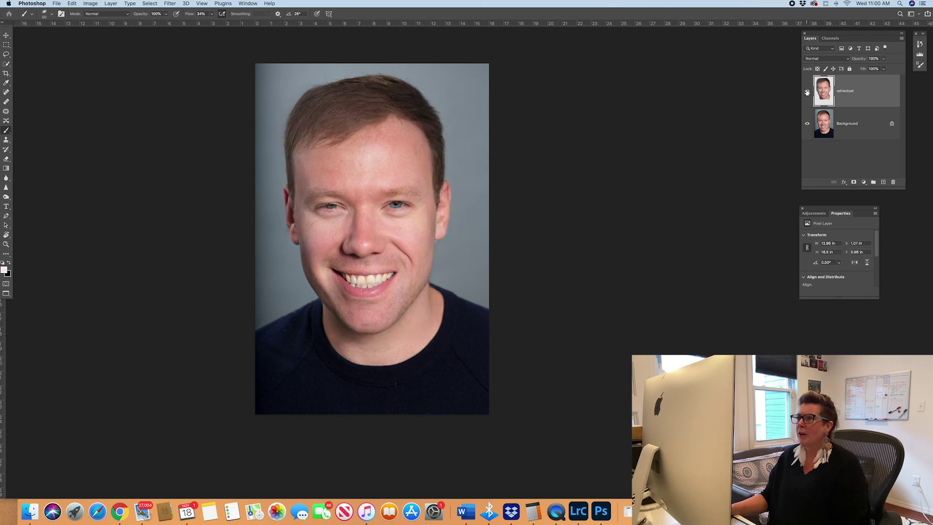
pyautogui.click(808, 91)
pyautogui.click(807, 92)
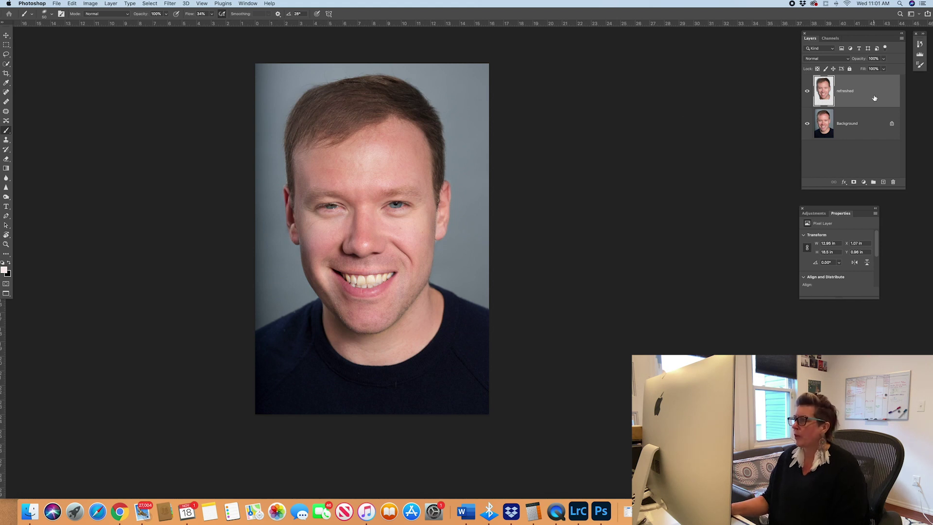
# Add a white layer mask to 'refreshed' and set up a 125 px black brush.
pyautogui.click(855, 182)
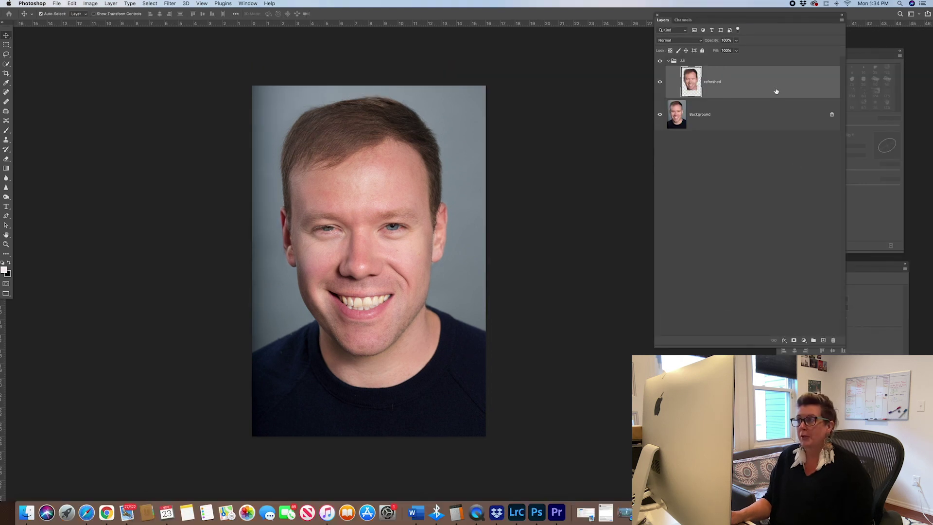
pyautogui.click(795, 341)
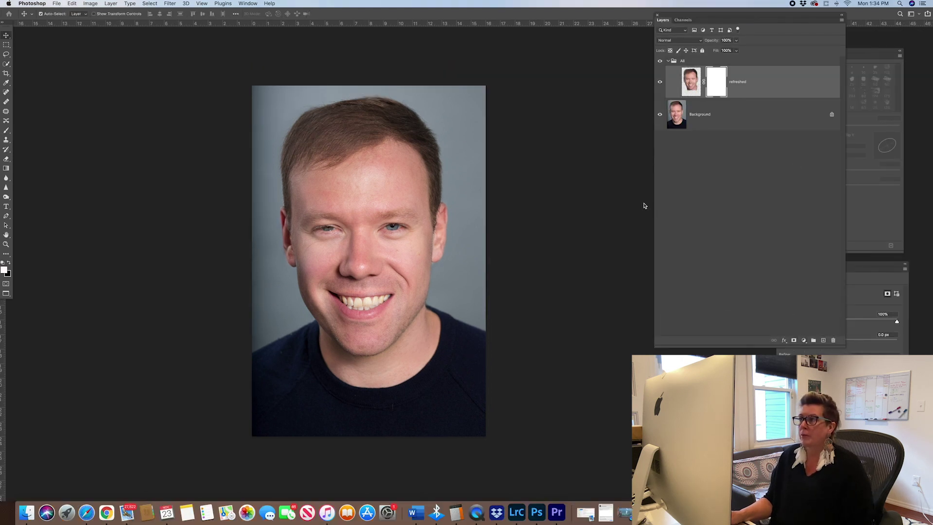
pyautogui.press('b')
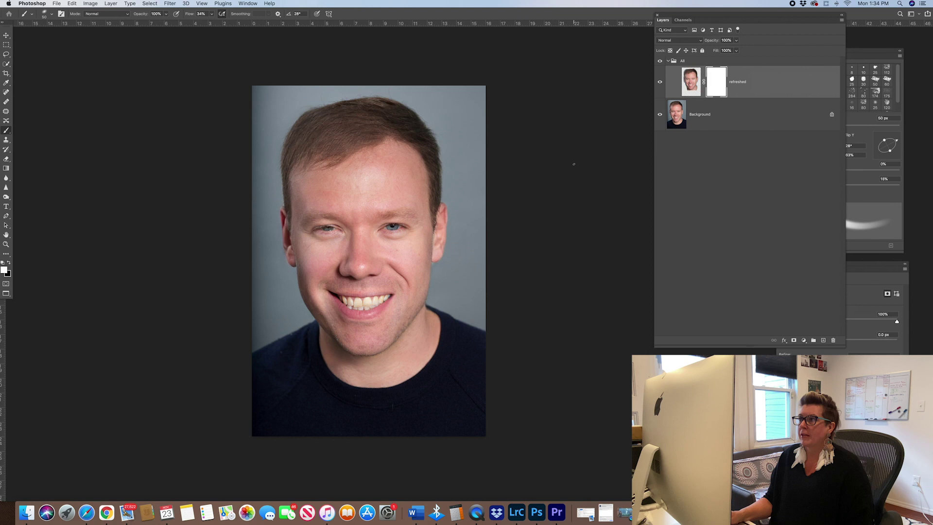
pyautogui.press('x')
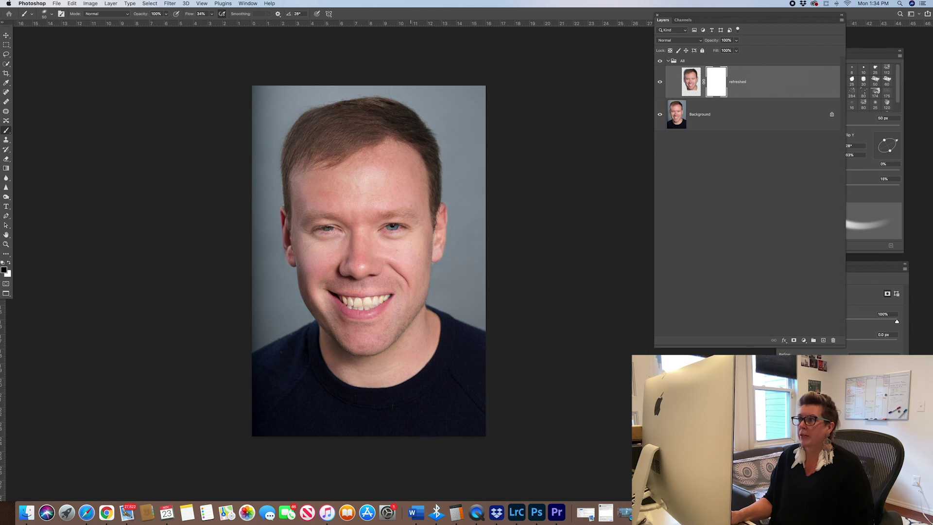
pyautogui.press(']')
pyautogui.press(']')
pyautogui.press(']')
pyautogui.press(']')
pyautogui.press(']')
pyautogui.press(']')
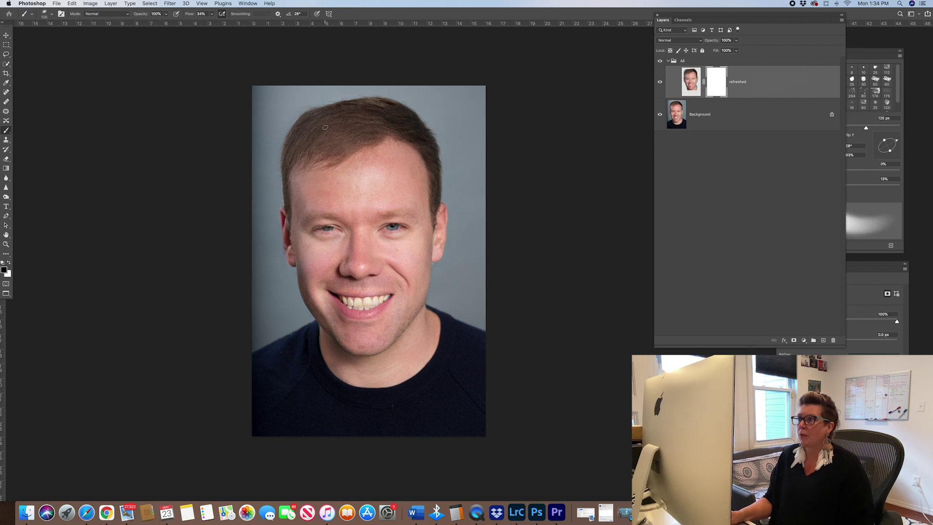
# Zoom in on the hairline, mask part of it with a 100 px black brush, then cycle screen mode.
pyautogui.scroll(5, 325, 127)
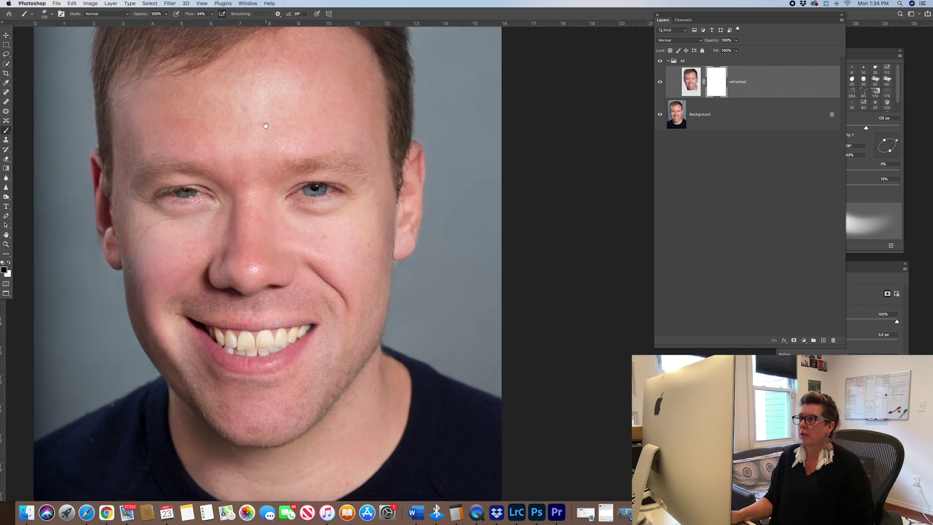
pyautogui.moveTo(326, 112)
pyautogui.mouseDown()
pyautogui.moveTo(343, 282)
pyautogui.moveTo(353, 302)
pyautogui.mouseUp()
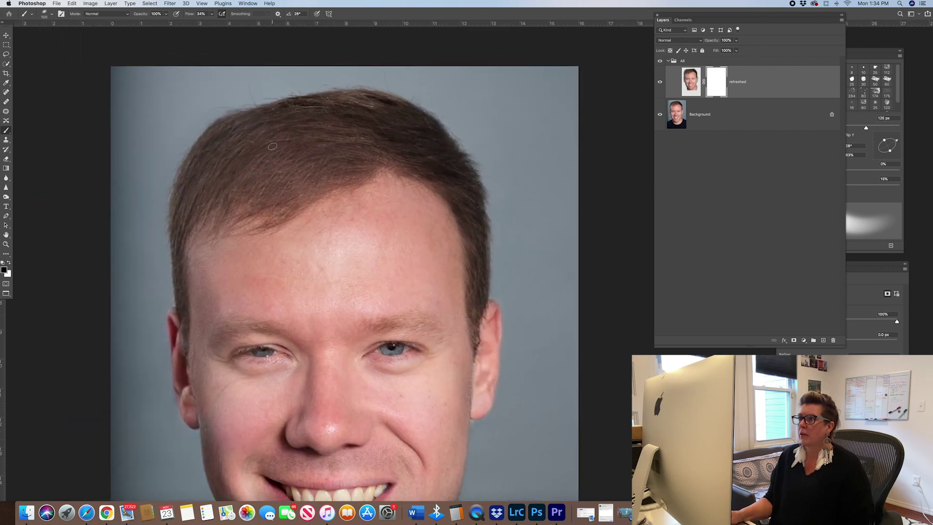
pyautogui.press('[')
pyautogui.press('[')
pyautogui.press('[')
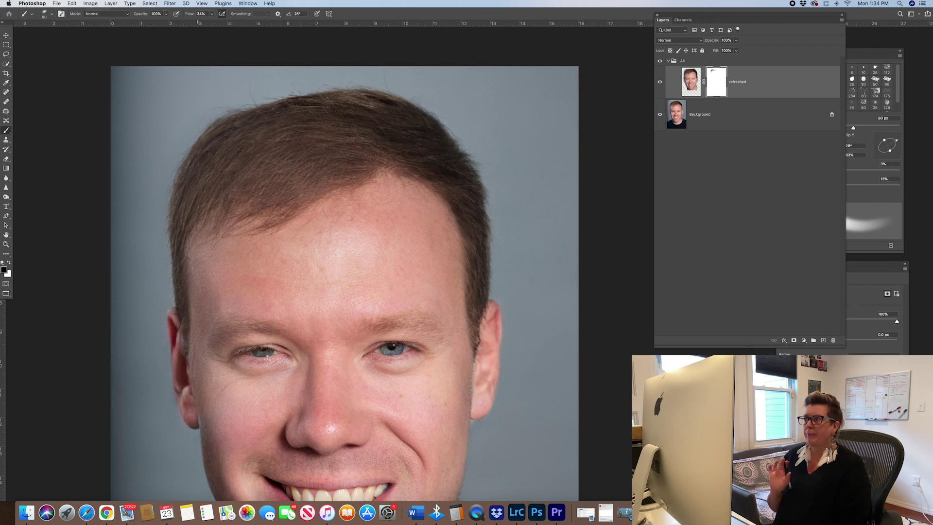
pyautogui.press('x')
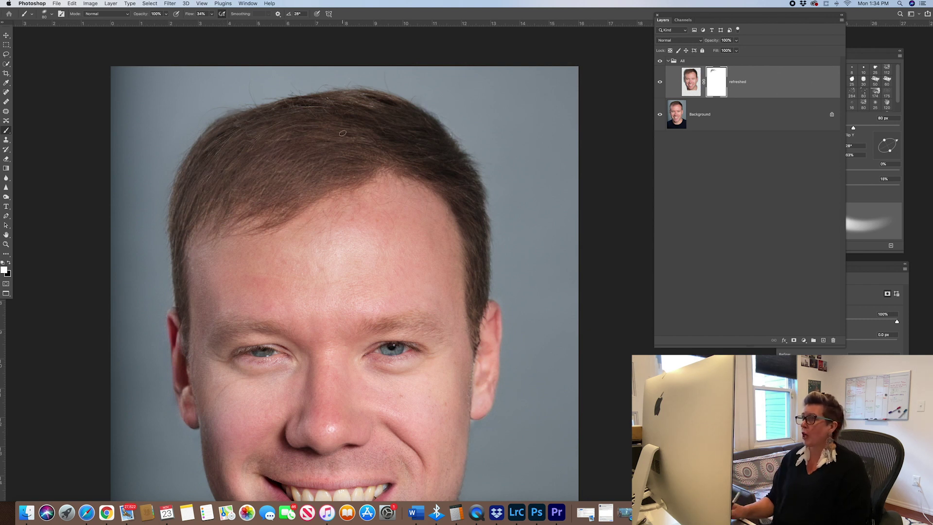
pyautogui.press('x')
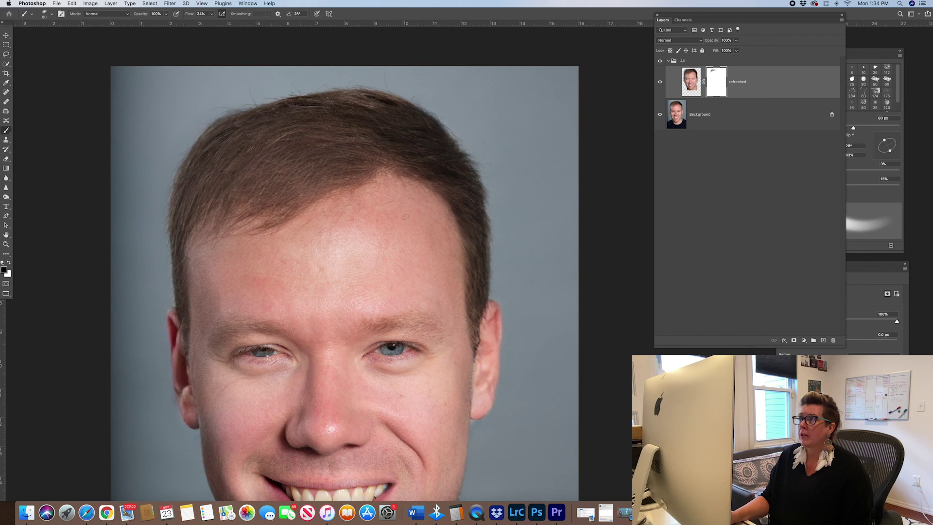
pyautogui.press('f')
pyautogui.press('f')
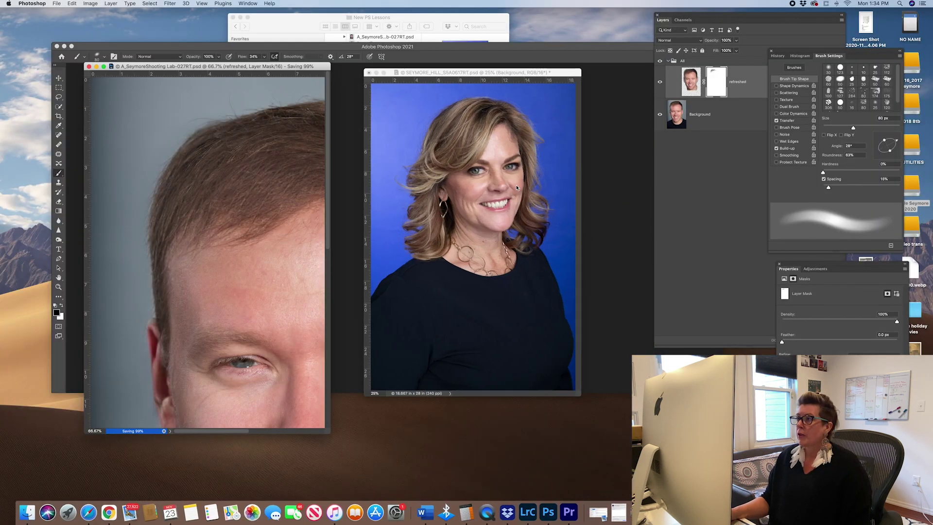
# Bring the woman's blue-backdrop portrait up full screen, zoom in on her face, and check the Filter menu.
pyautogui.press('x')
pyautogui.press('f')
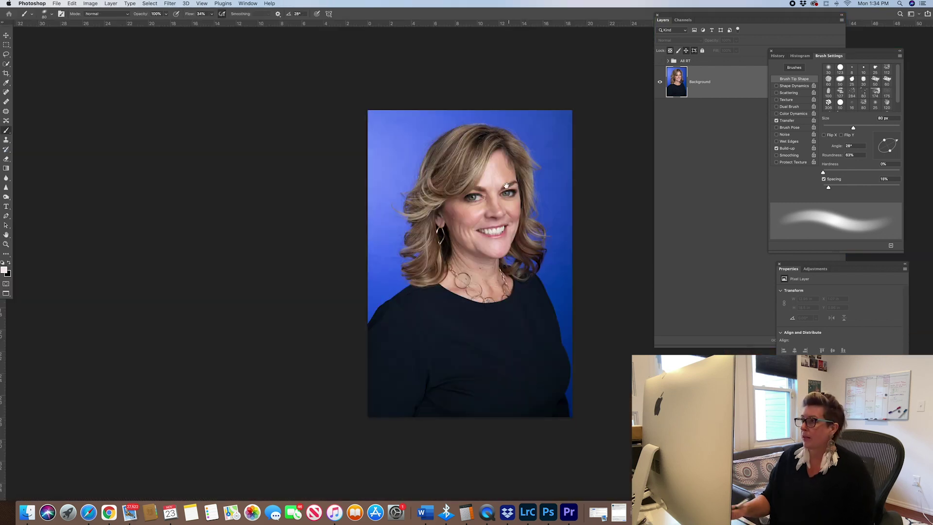
pyautogui.moveTo(507, 185); pyautogui.dragTo(404, 186)
pyautogui.scroll(1, 486, 173)
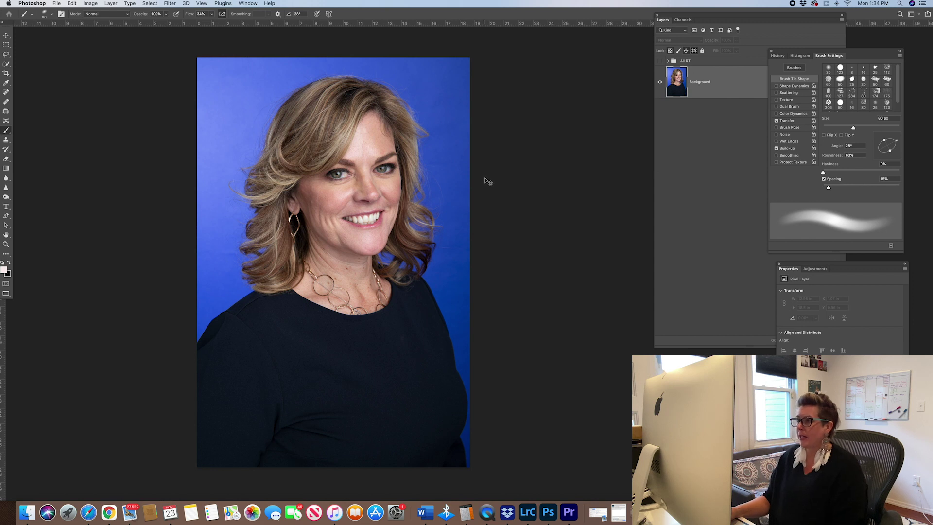
pyautogui.press('super+equal')
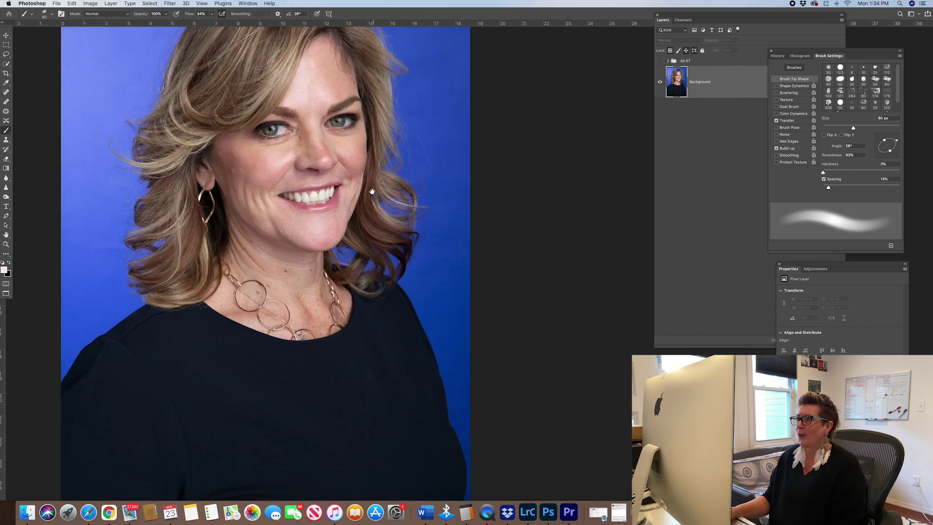
pyautogui.moveTo(372, 191); pyautogui.dragTo(449, 260)
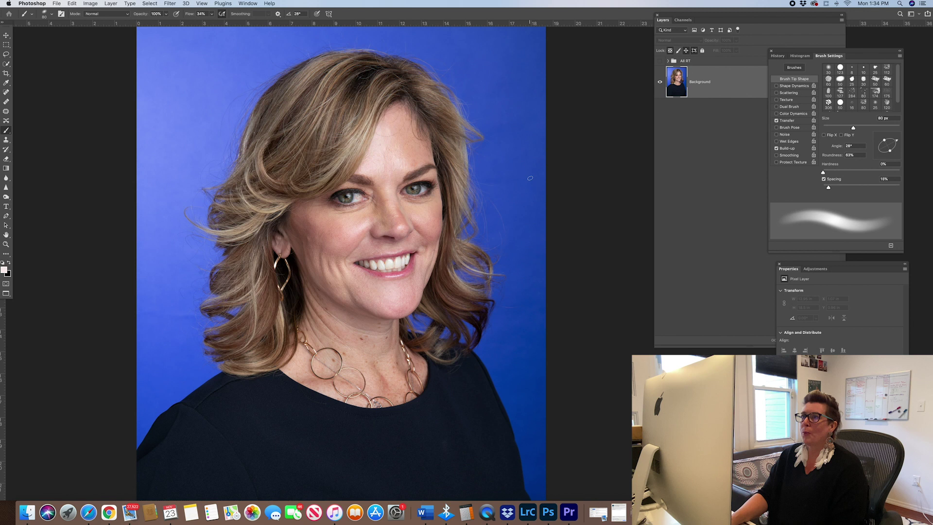
pyautogui.scroll(-2, 530, 178)
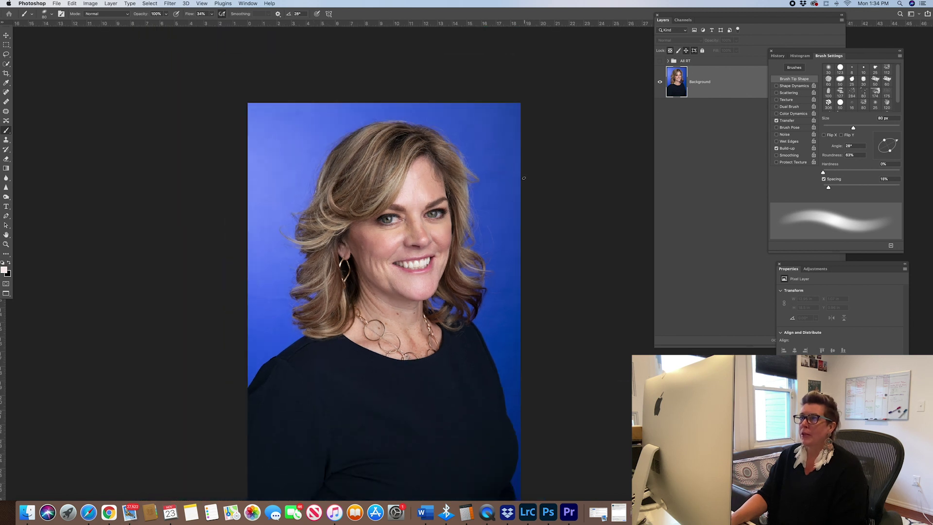
pyautogui.scroll(-2, 462, 196)
pyautogui.hscroll(2, 462, 196)
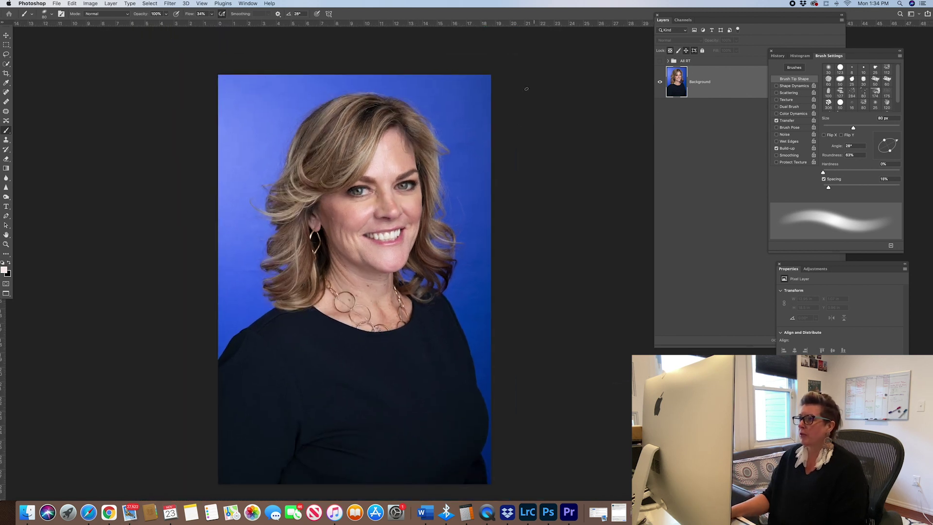
pyautogui.click(171, 3)
pyautogui.click(180, 38)
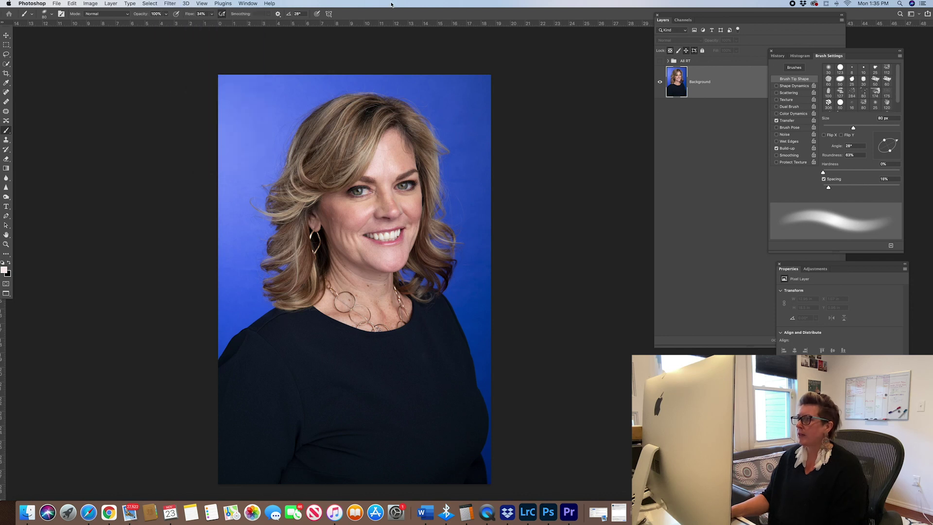
# Shift the Layers panel left and launch Neural Filters on the woman's portrait.
pyautogui.moveTo(736, 21); pyautogui.dragTo(627, 24)
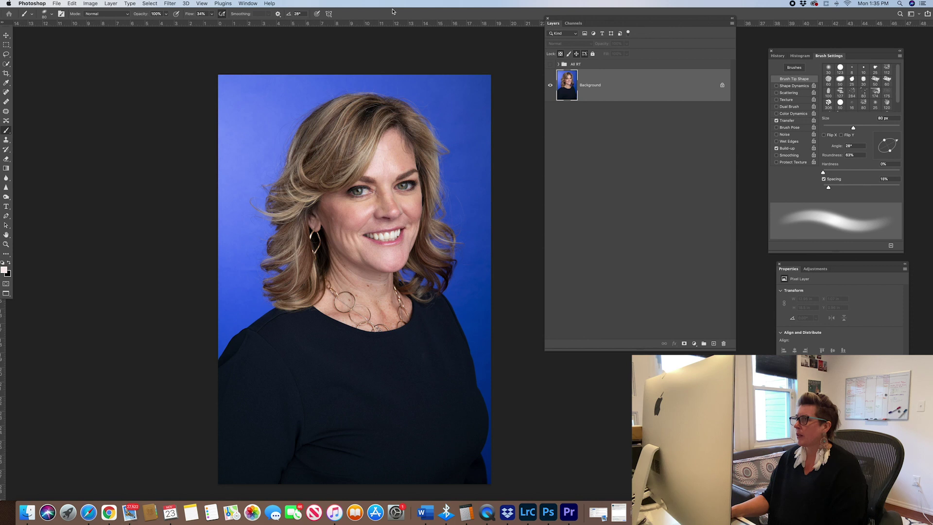
pyautogui.click(171, 3)
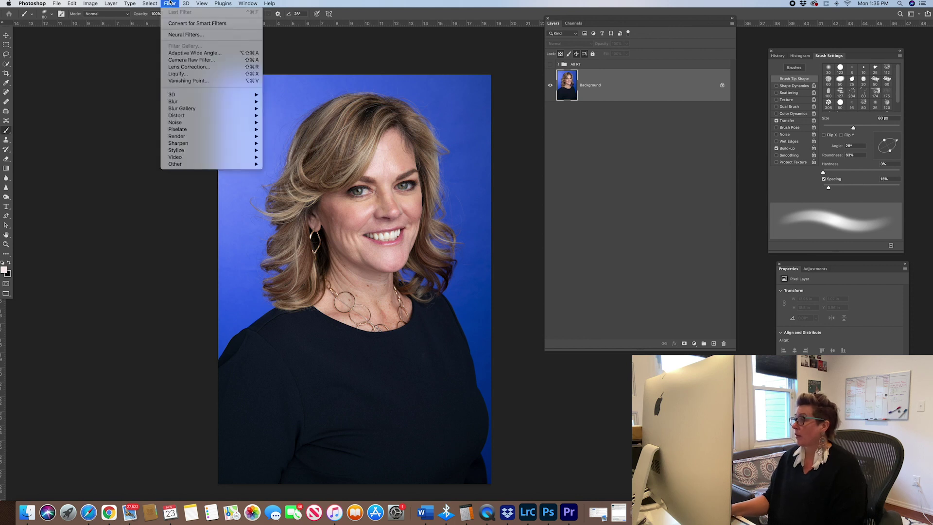
pyautogui.click(170, 3)
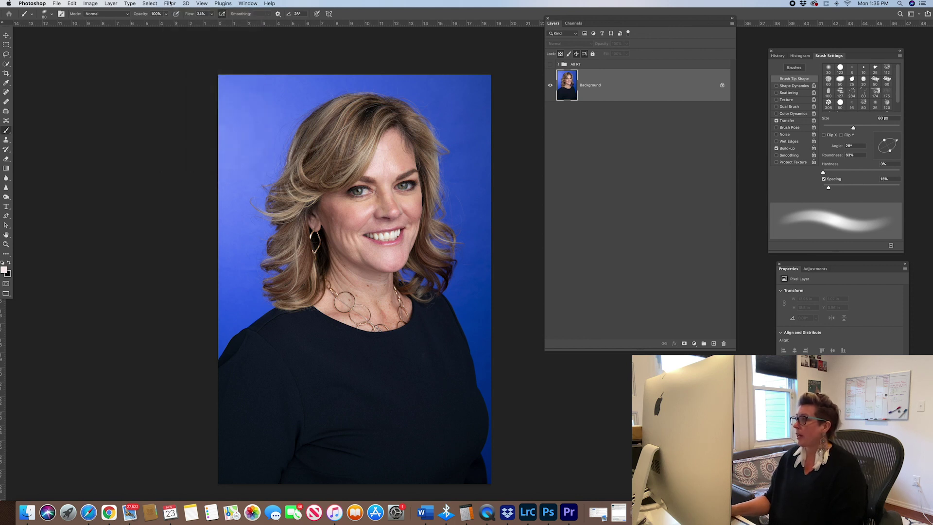
pyautogui.click(171, 3)
pyautogui.click(176, 35)
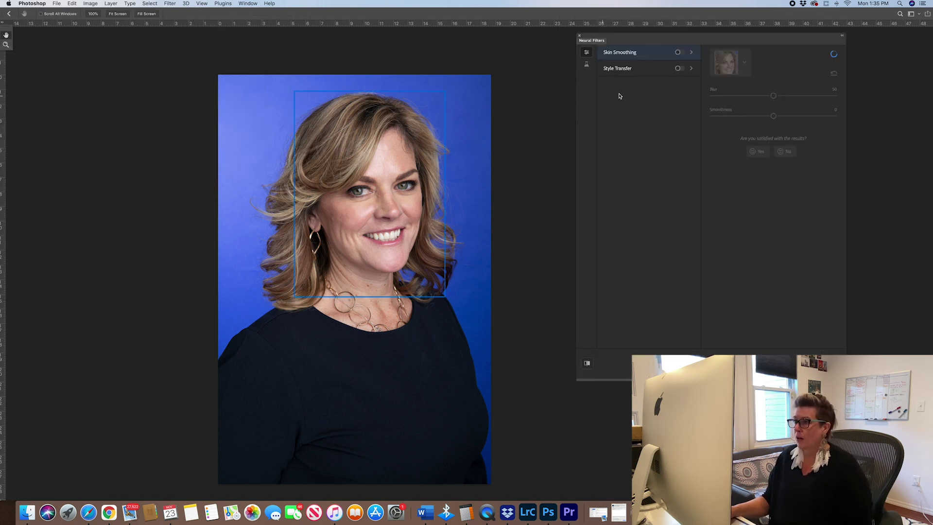
# Enable Smart Portrait with Facial age settled at -40, then switch on the featured Skin Smoothing filter.
pyautogui.click(587, 64)
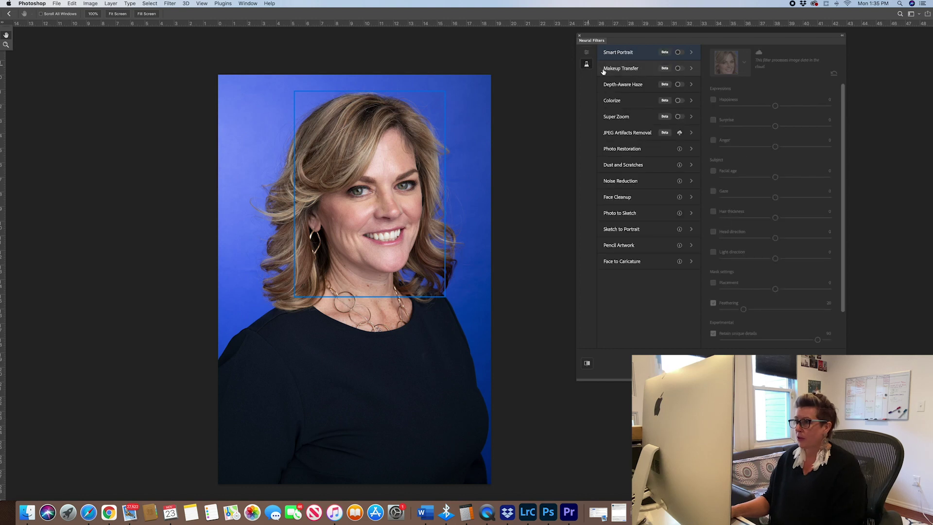
pyautogui.click(680, 52)
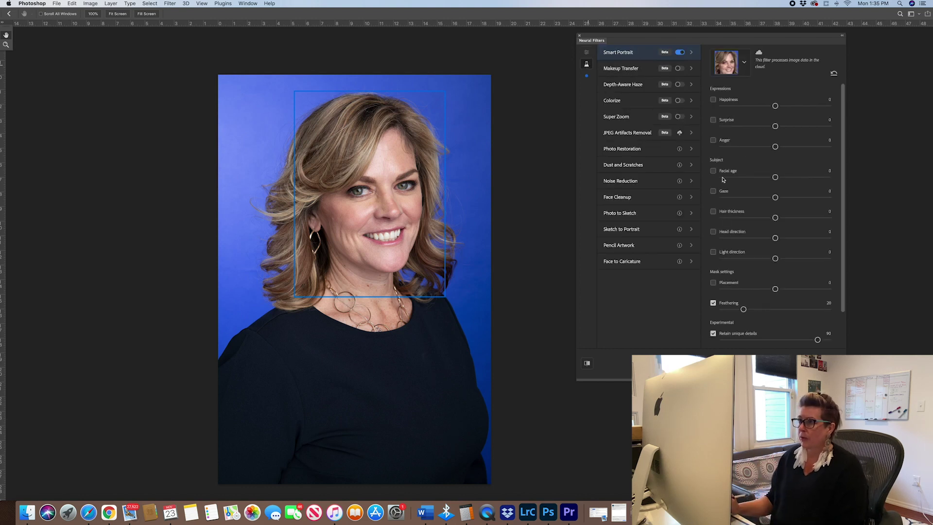
pyautogui.click(713, 171)
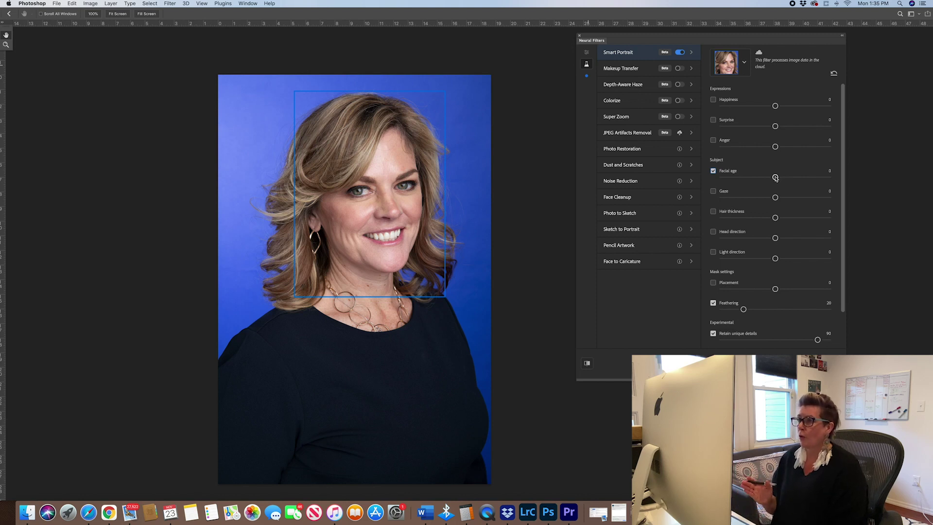
pyautogui.moveTo(776, 178); pyautogui.dragTo(747, 178)
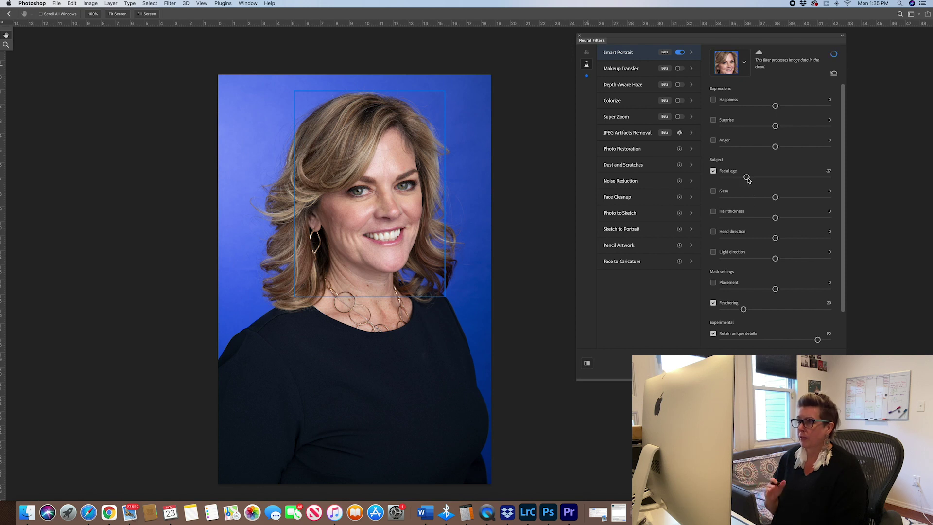
pyautogui.moveTo(747, 178); pyautogui.dragTo(728, 177)
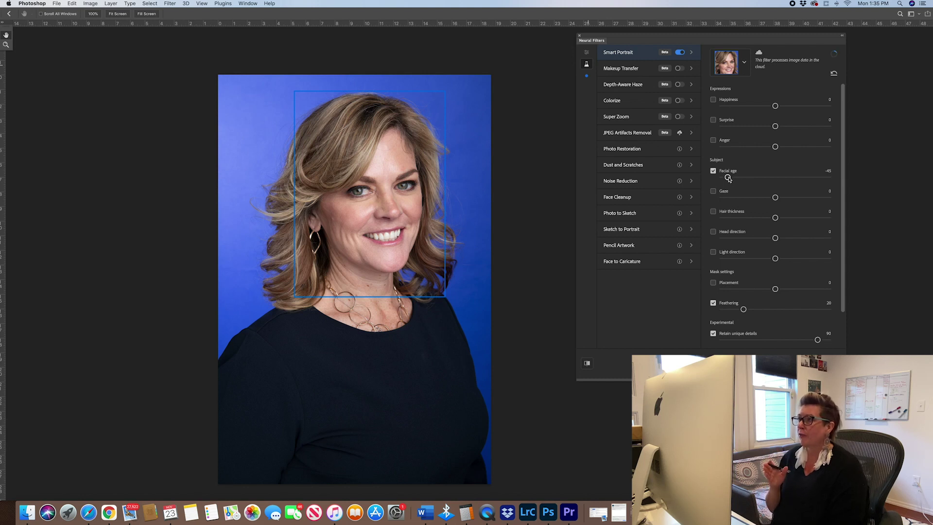
pyautogui.moveTo(727, 177); pyautogui.dragTo(739, 179)
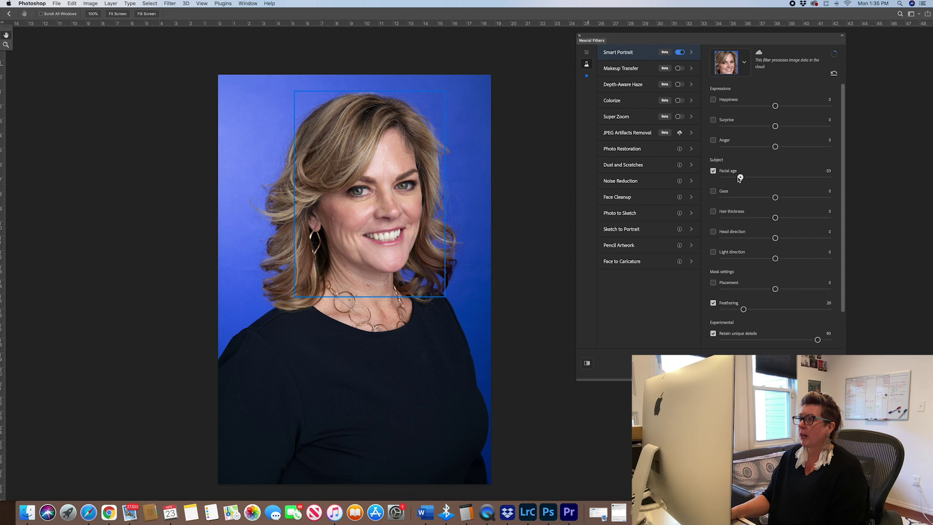
pyautogui.click(588, 52)
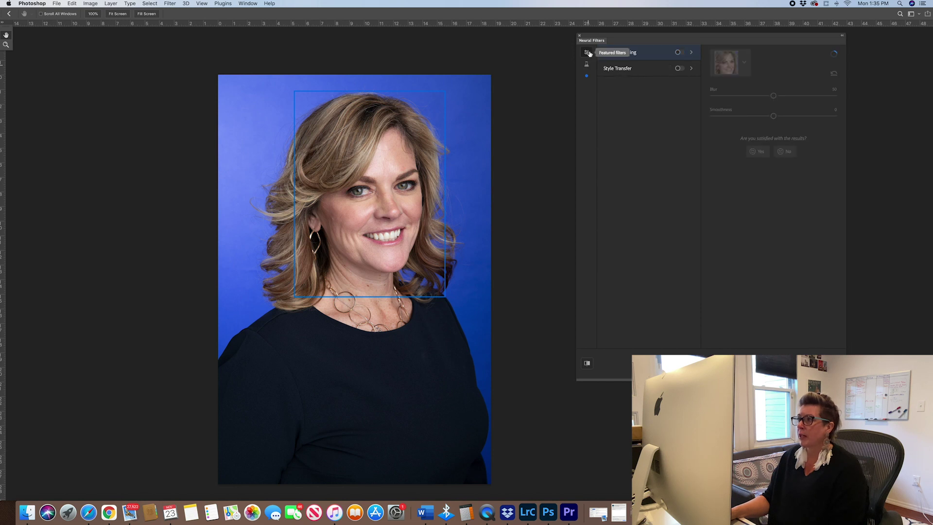
pyautogui.click(678, 52)
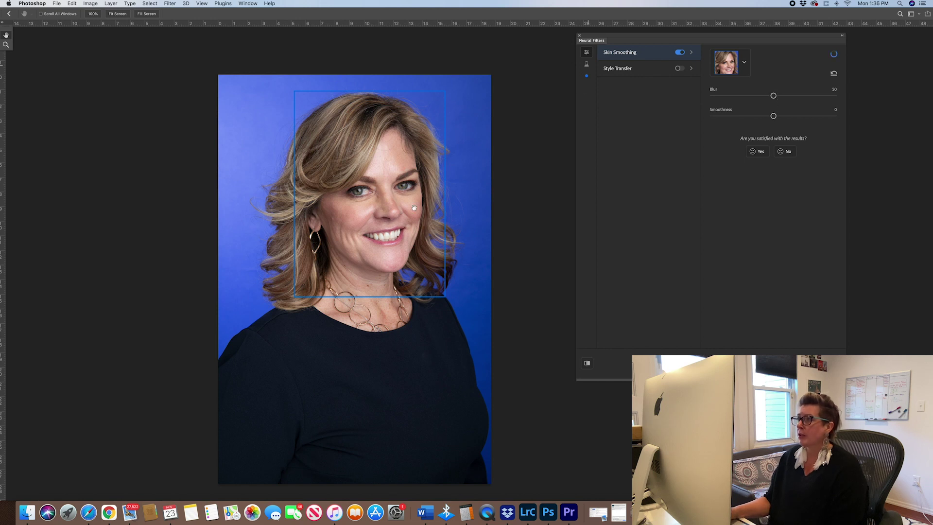
# In the beta filters, ease Smart Portrait Facial age to -14 and preview it against the original.
pyautogui.click(587, 64)
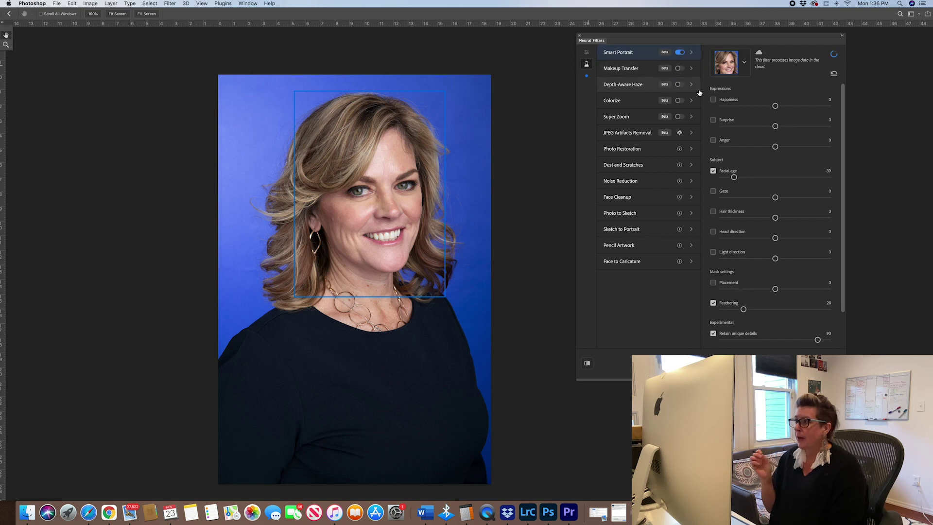
pyautogui.moveTo(734, 176); pyautogui.dragTo(770, 177)
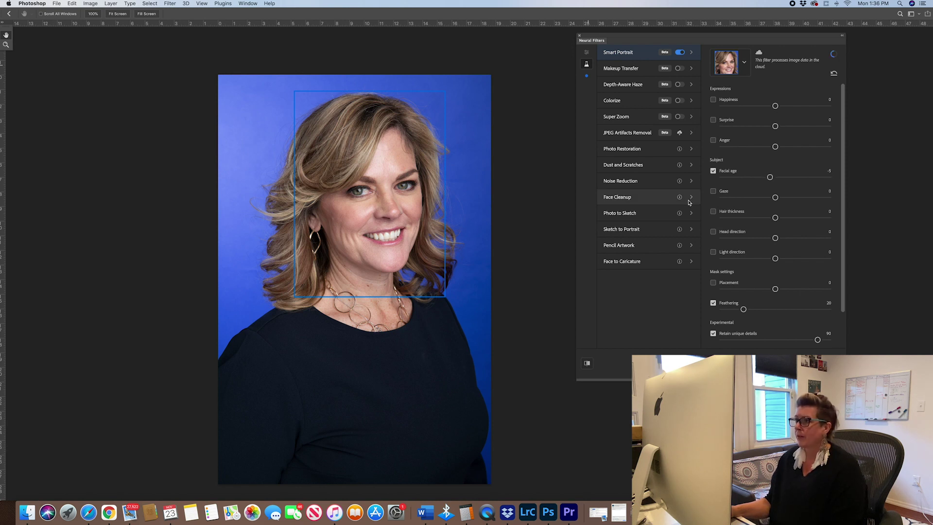
pyautogui.click(587, 366)
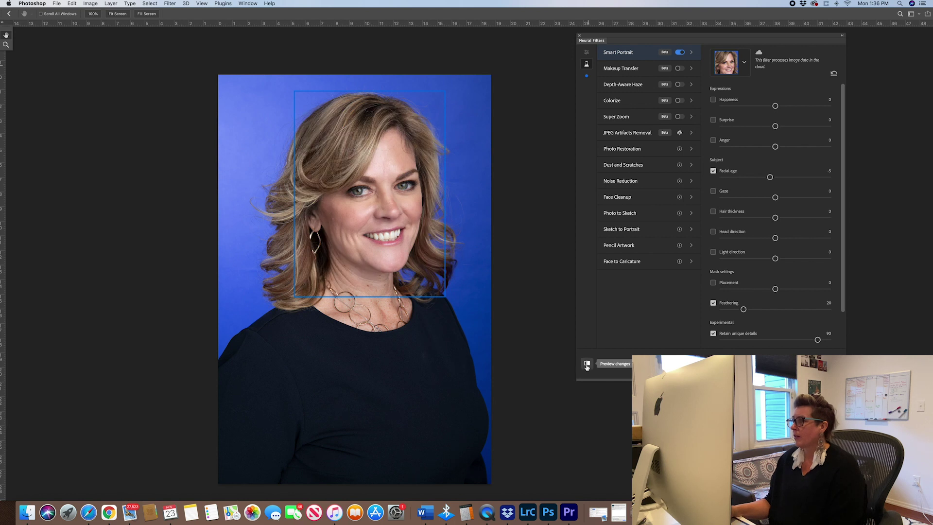
pyautogui.click(588, 366)
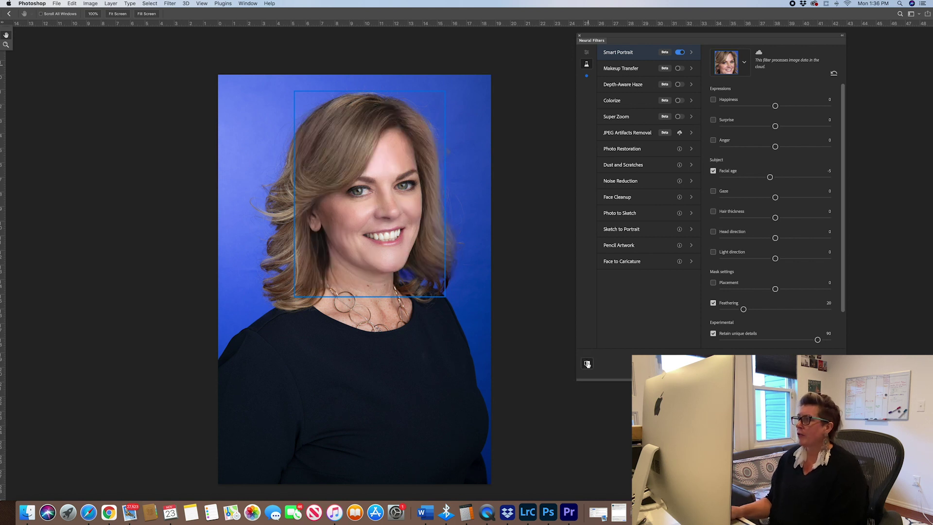
pyautogui.click(587, 364)
pyautogui.click(588, 364)
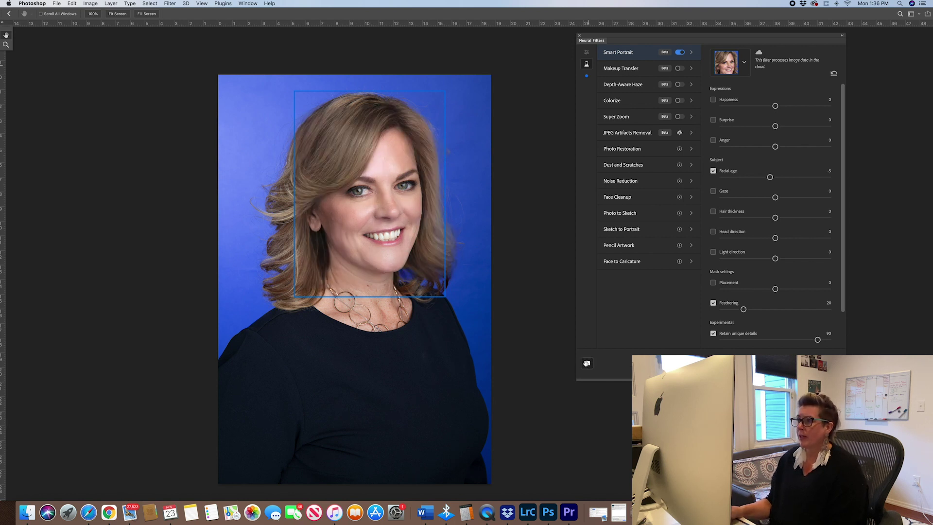
pyautogui.click(588, 364)
pyautogui.click(587, 364)
# Keep flipping between the original and filtered face, then reposition the photo in the preview.
pyautogui.click(587, 364)
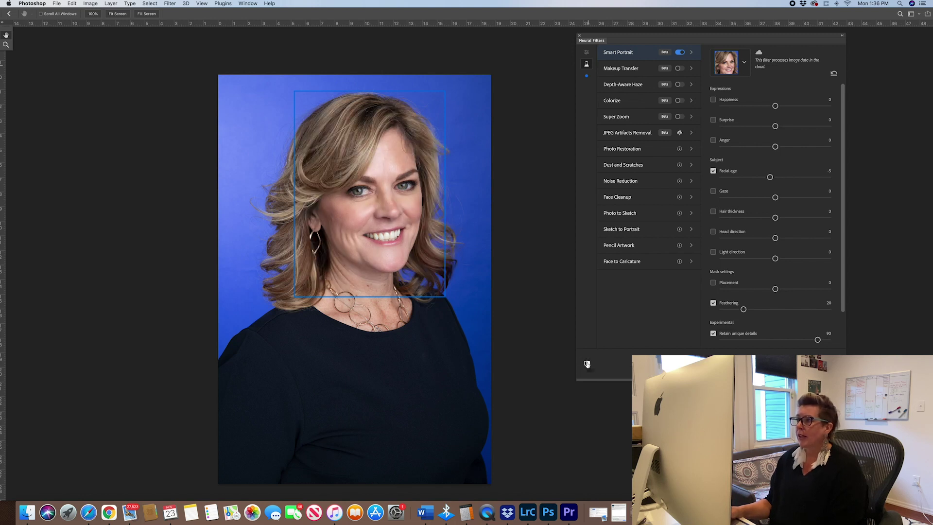
pyautogui.click(587, 364)
pyautogui.click(587, 364)
pyautogui.click(587, 364)
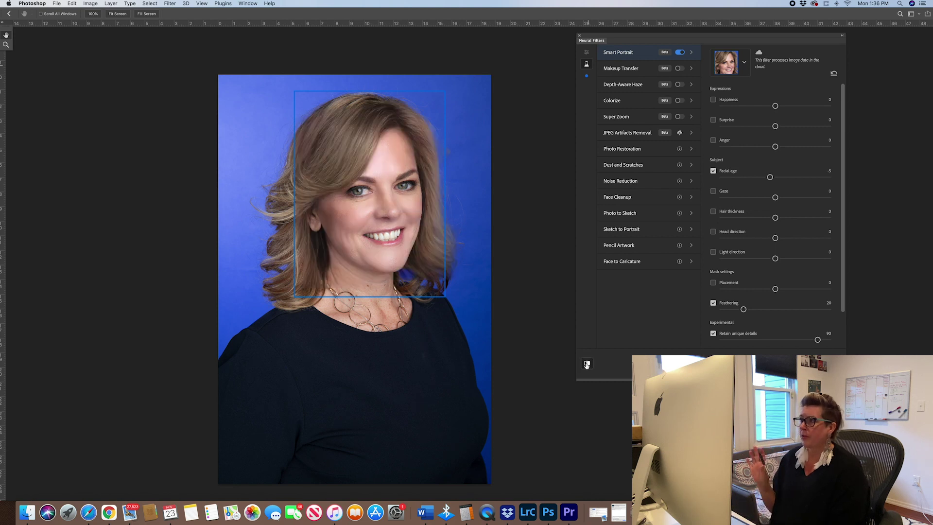
pyautogui.click(587, 365)
pyautogui.click(587, 364)
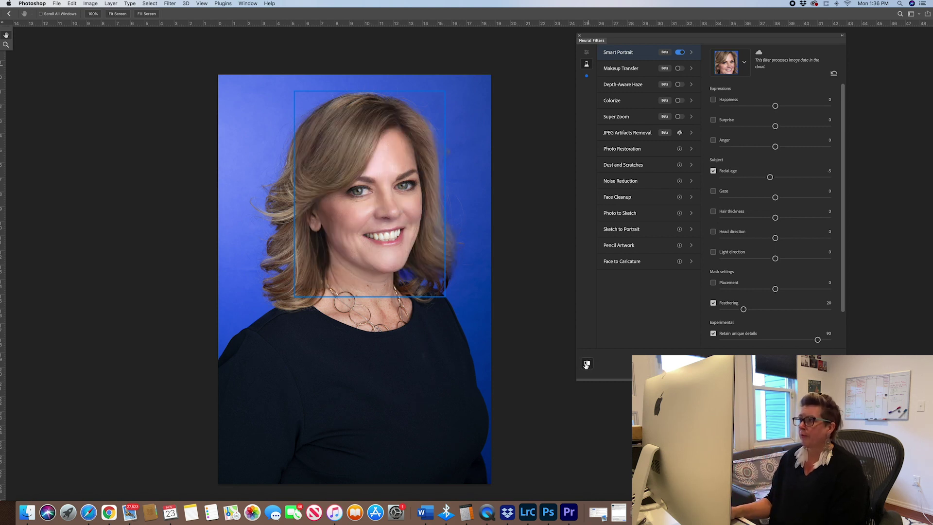
pyautogui.click(587, 365)
pyautogui.click(586, 364)
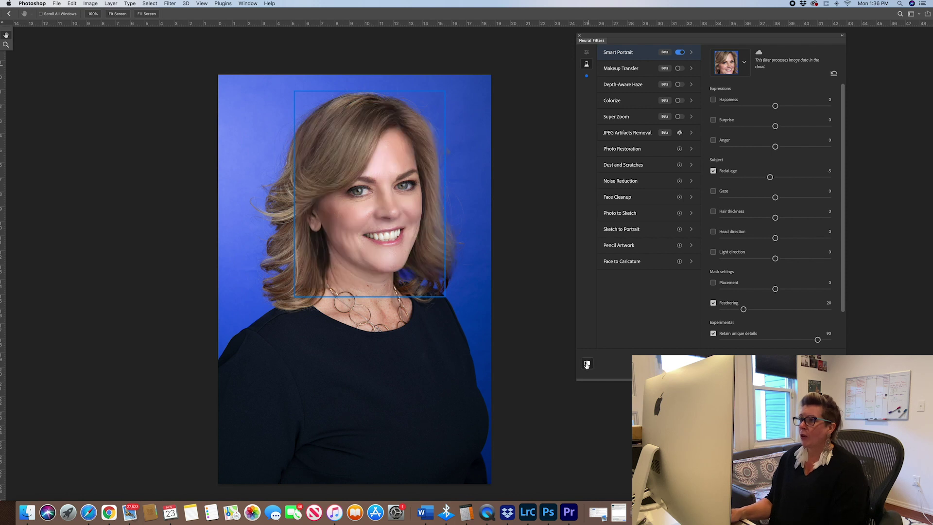
pyautogui.click(587, 364)
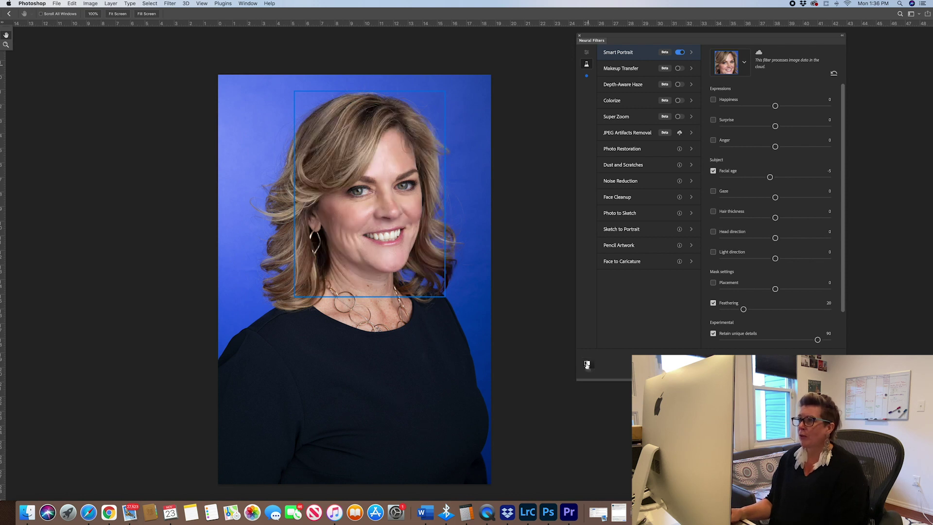
pyautogui.click(587, 365)
pyautogui.moveTo(504, 261); pyautogui.dragTo(540, 255)
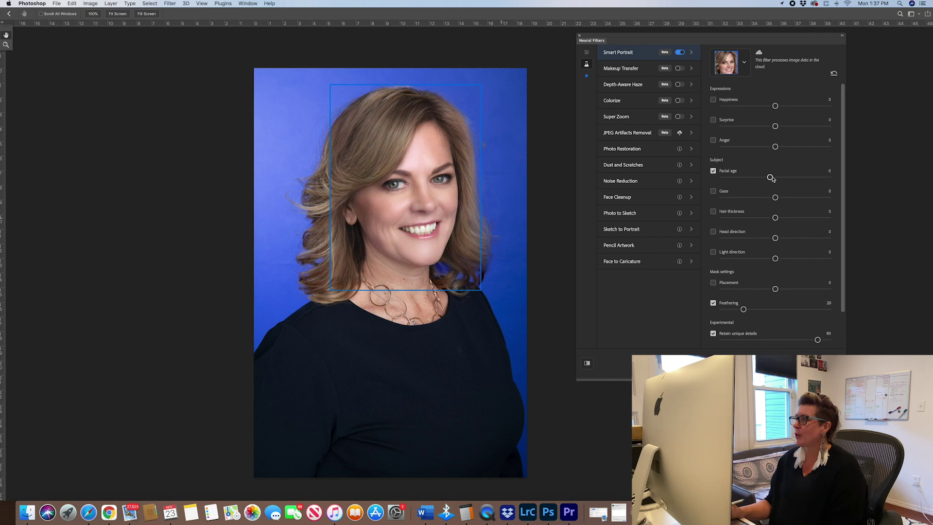
# Push Smart Portrait Facial age up to about 43–44, aging her face and greying her hair.
pyautogui.moveTo(771, 178); pyautogui.dragTo(820, 178)
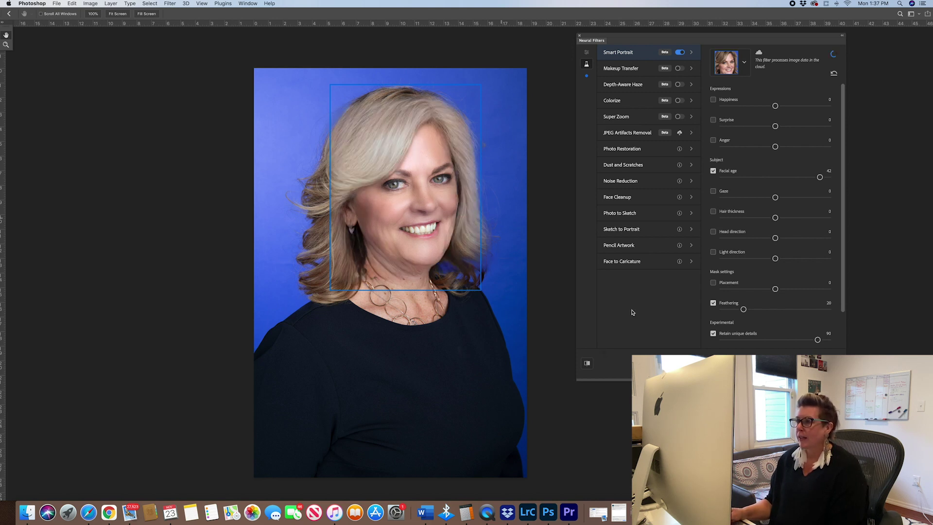
pyautogui.moveTo(821, 178); pyautogui.dragTo(825, 179)
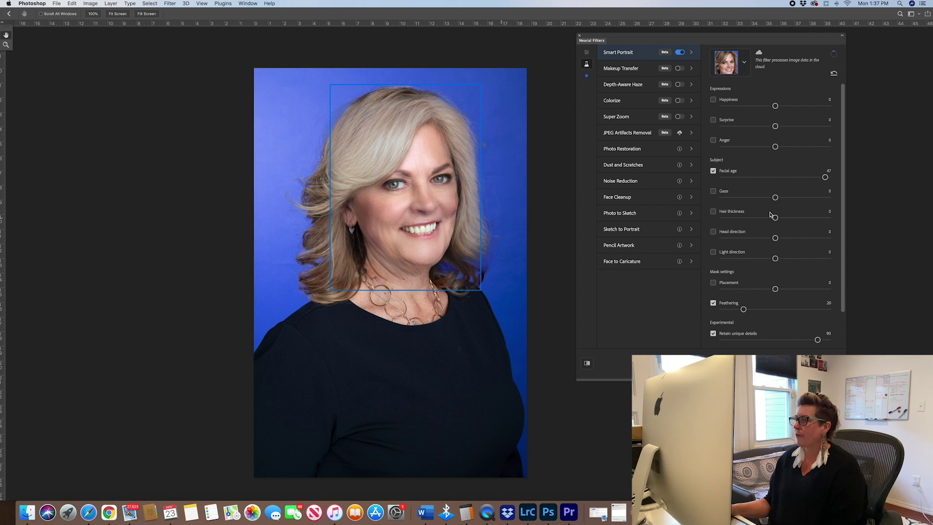
# Try Hair thickness values from -41 up to -13 while settling Facial age at 43.
pyautogui.moveTo(776, 218); pyautogui.dragTo(738, 218)
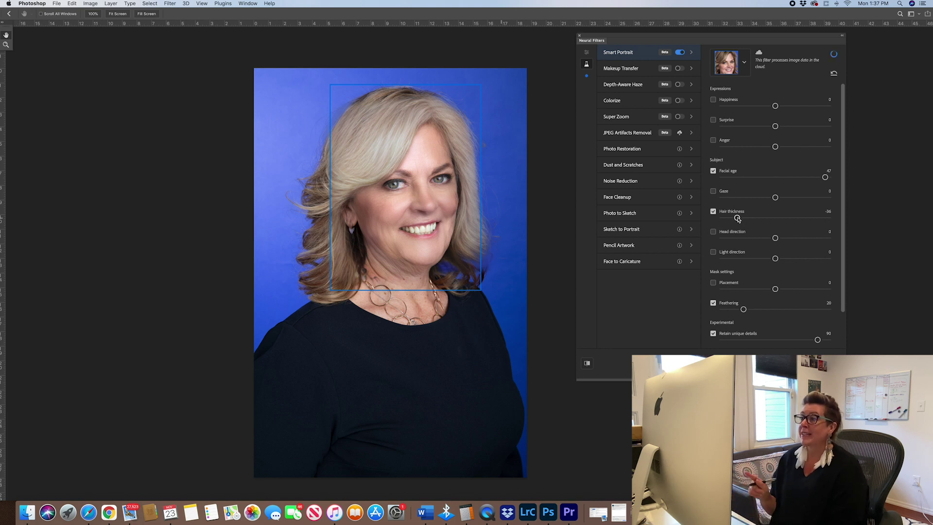
pyautogui.moveTo(737, 218); pyautogui.dragTo(731, 219)
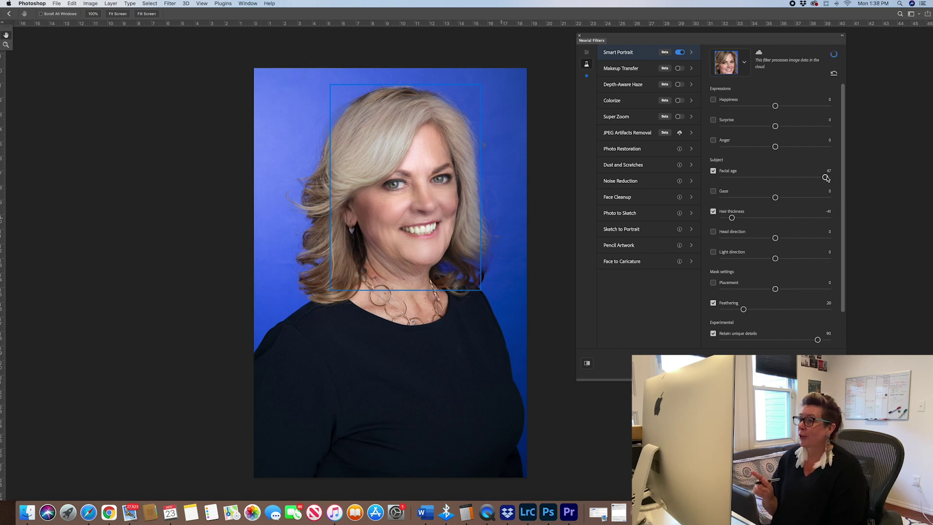
pyautogui.moveTo(826, 178); pyautogui.dragTo(827, 178)
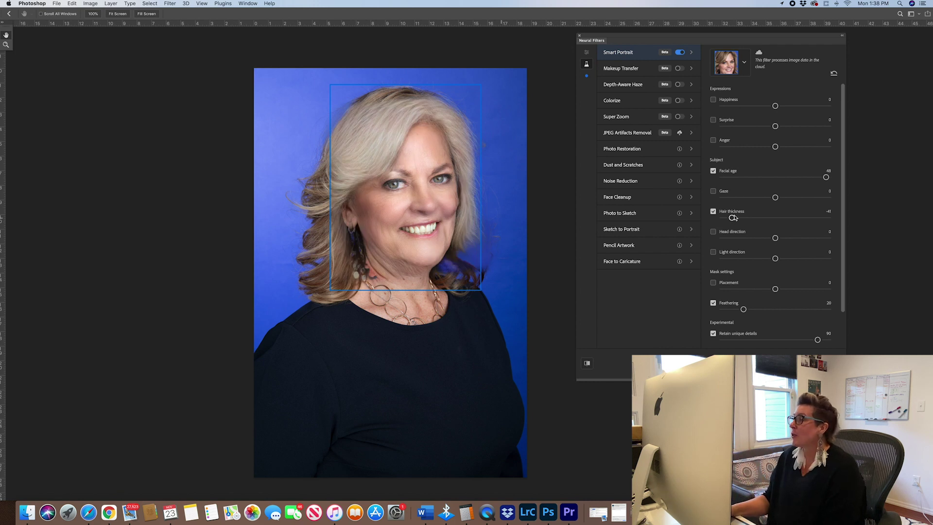
pyautogui.moveTo(733, 218); pyautogui.dragTo(741, 219)
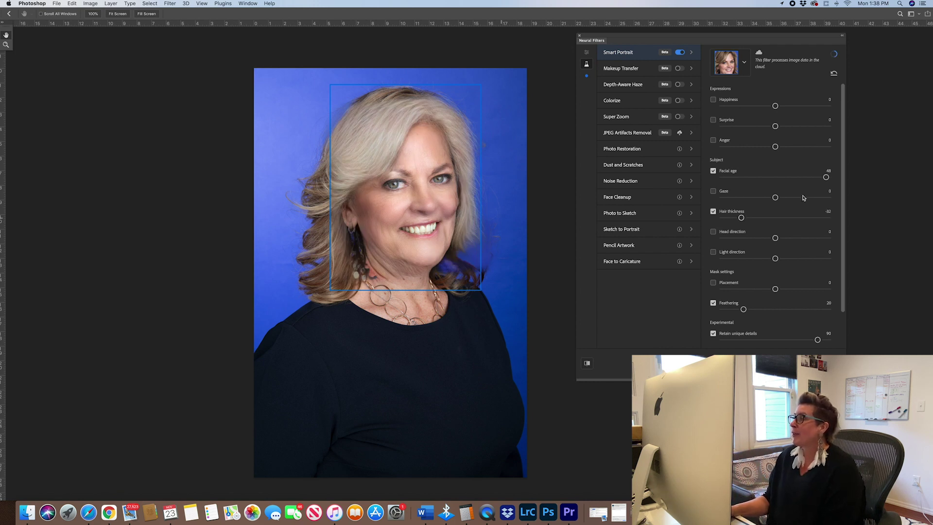
pyautogui.moveTo(826, 177); pyautogui.dragTo(821, 177)
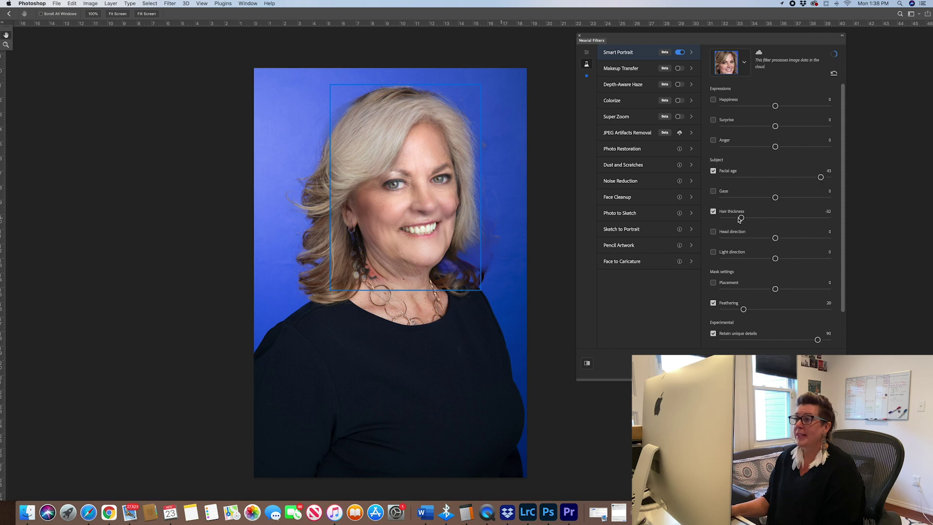
pyautogui.moveTo(741, 218); pyautogui.dragTo(776, 219)
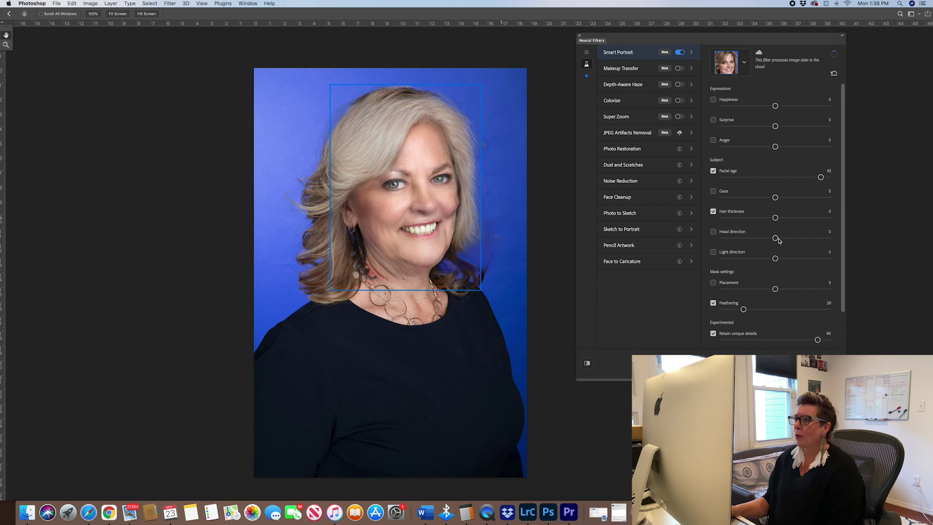
# Lower Facial age from 43 to -5 for a younger look, trying Hair thickness up to 36.
pyautogui.moveTo(776, 218); pyautogui.dragTo(808, 218)
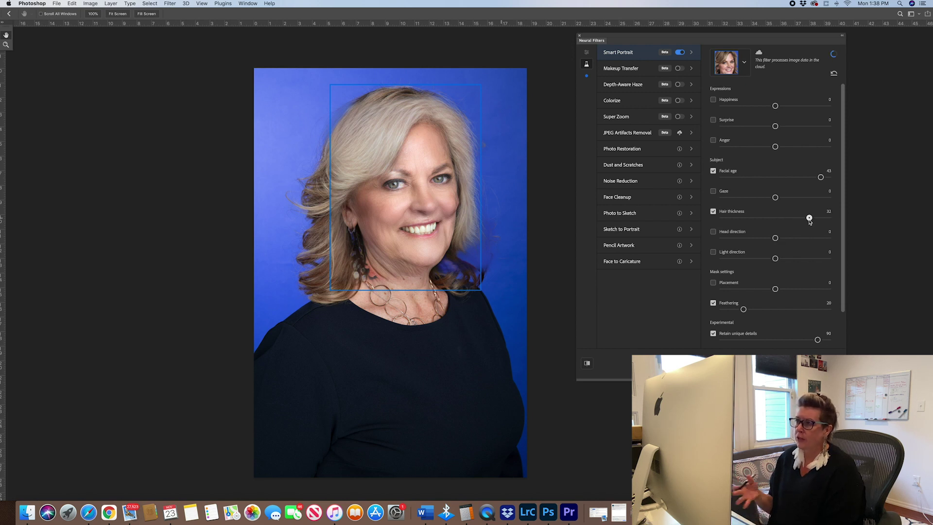
pyautogui.moveTo(821, 177); pyautogui.dragTo(801, 178)
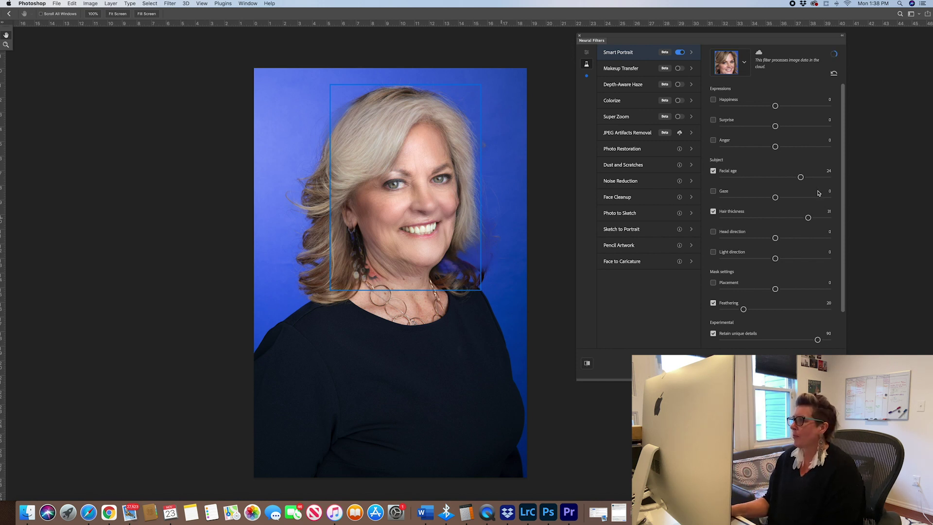
pyautogui.moveTo(801, 178); pyautogui.dragTo(773, 178)
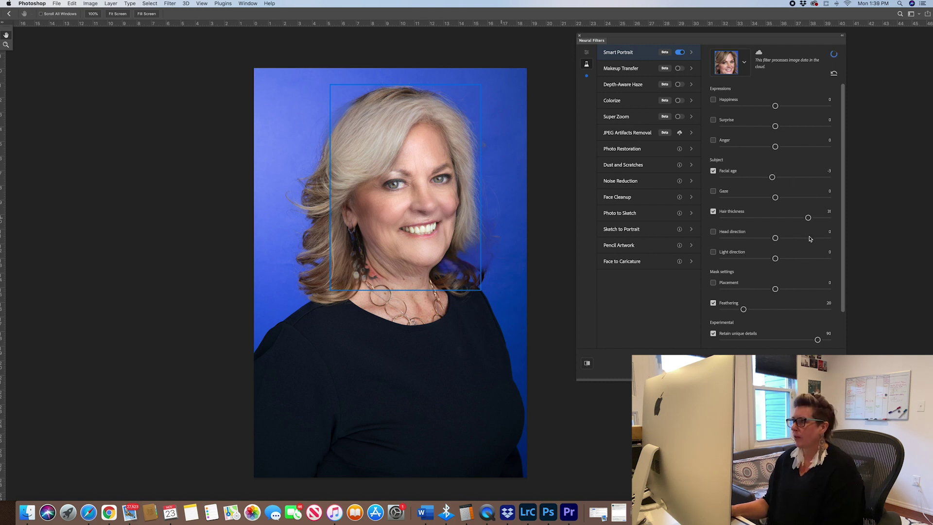
pyautogui.moveTo(809, 217); pyautogui.dragTo(775, 218)
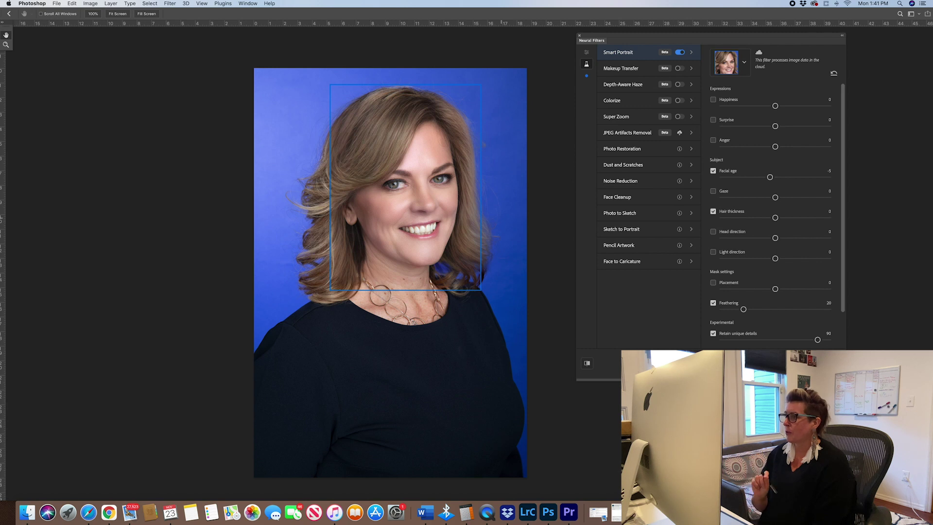
# Compare the filtered and original portrait several times, then apply the Smart Portrait result with OK.
pyautogui.click(588, 365)
pyautogui.click(587, 369)
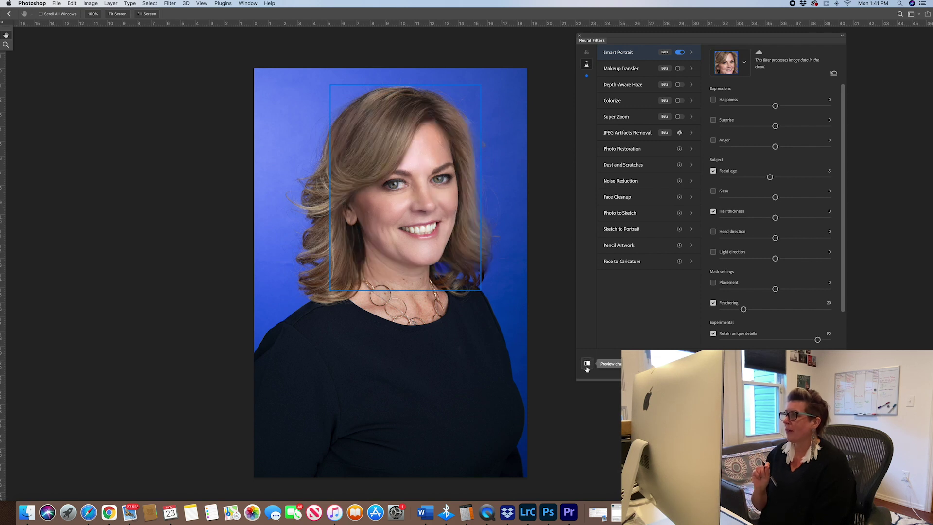
pyautogui.click(587, 367)
pyautogui.click(587, 366)
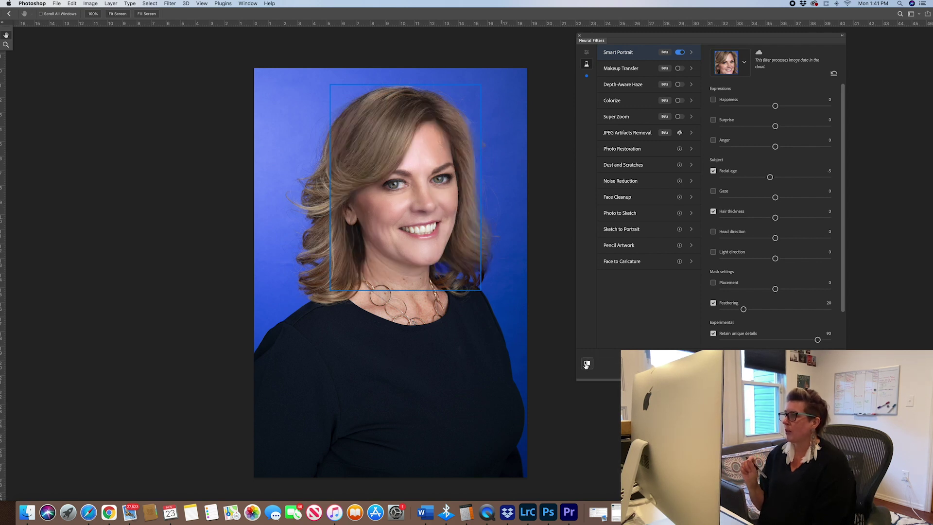
pyautogui.click(586, 365)
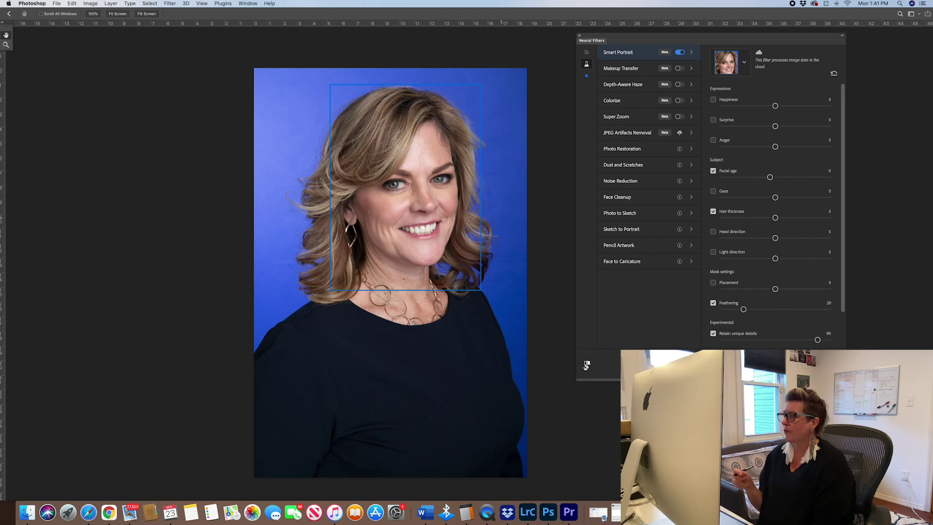
pyautogui.click(587, 365)
pyautogui.click(586, 365)
pyautogui.click(587, 365)
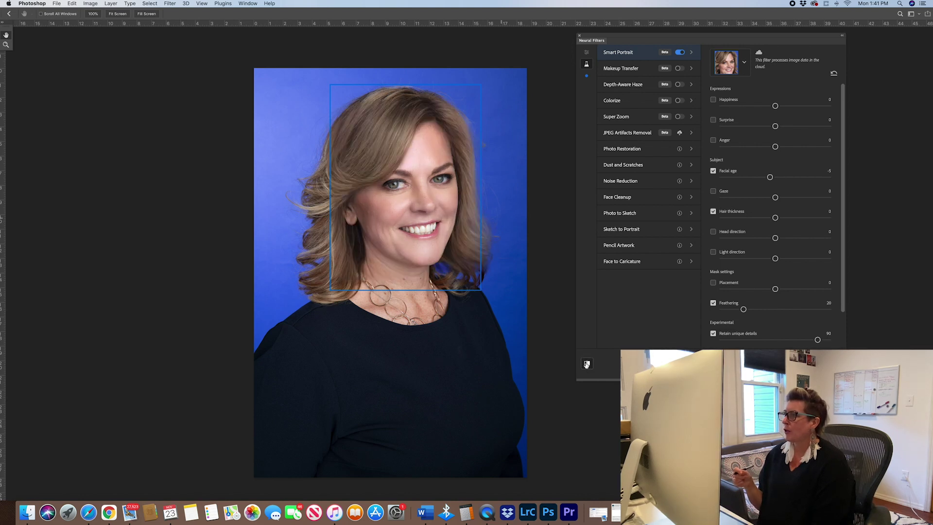
pyautogui.click(587, 364)
pyautogui.click(587, 364)
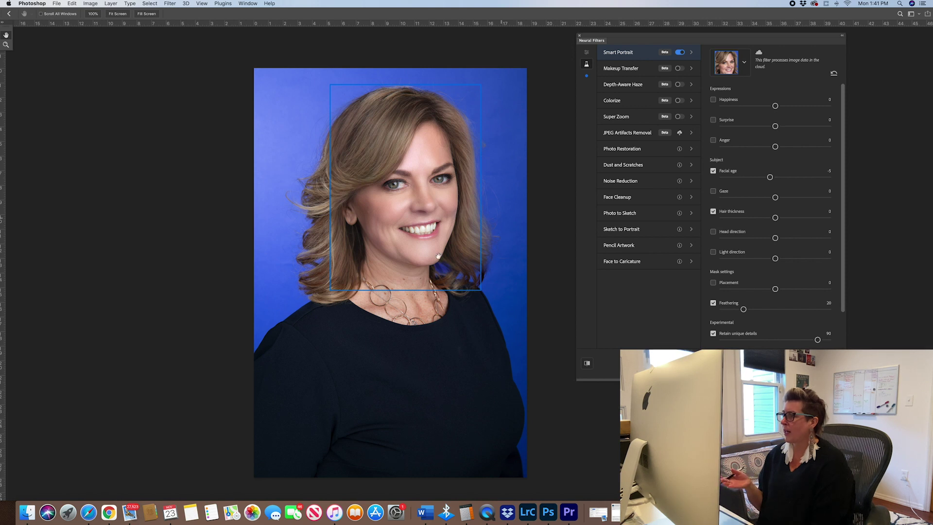
pyautogui.click(741, 307)
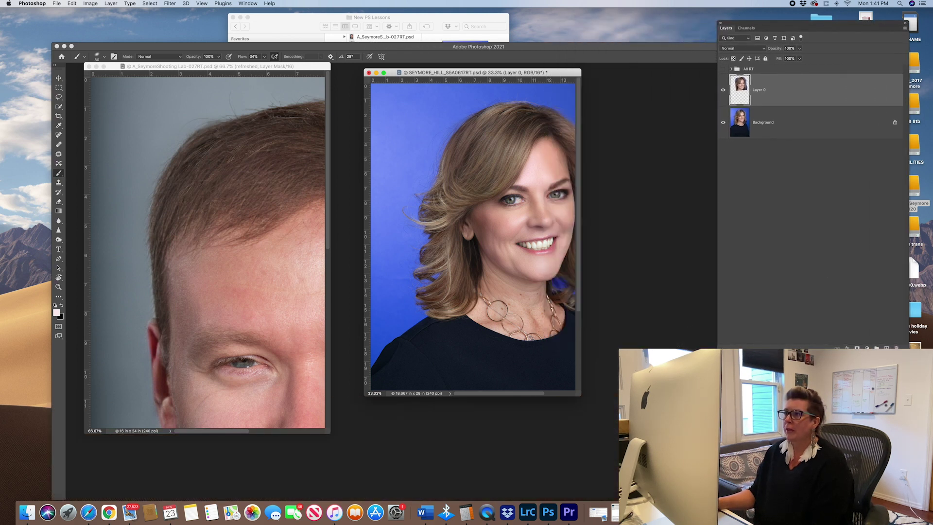
# Zoom both portrait windows to 25% and arrange the man's and woman's documents side by side.
pyautogui.moveTo(563, 73); pyautogui.dragTo(626, 80)
pyautogui.press('super+minus')
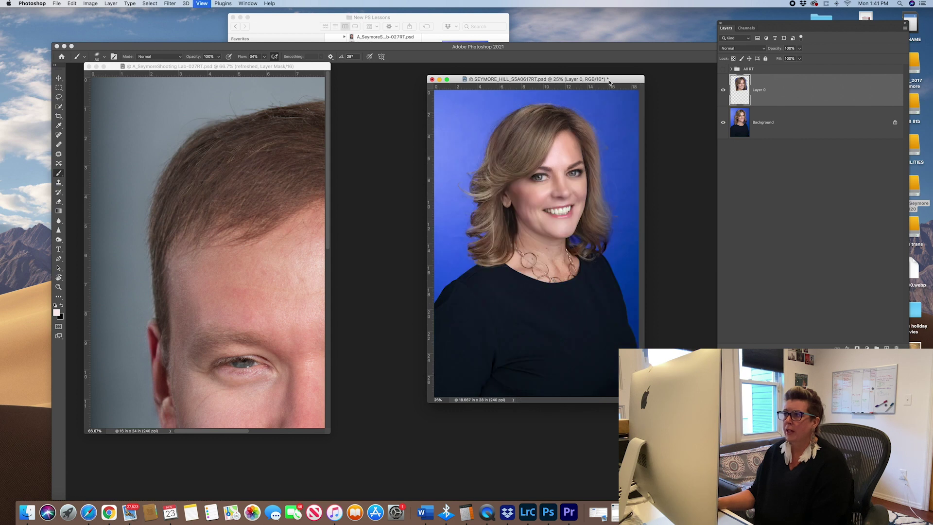
pyautogui.click(285, 66)
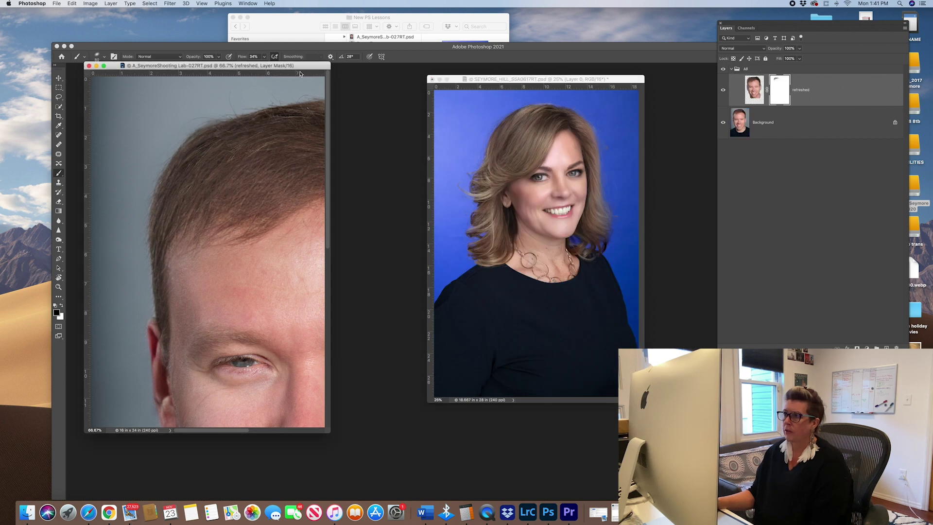
pyautogui.press('super+minus')
pyautogui.press('super+minus')
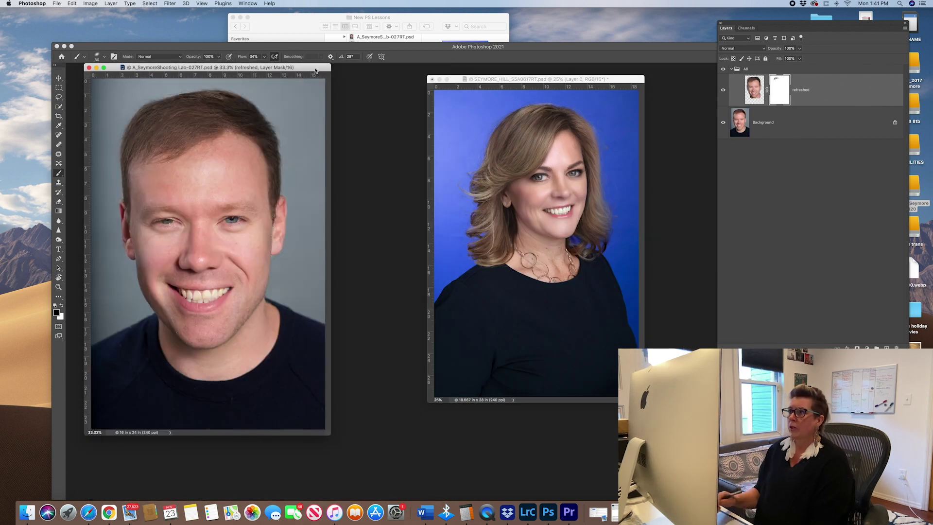
pyautogui.press('super+minus')
pyautogui.moveTo(289, 71); pyautogui.dragTo(375, 81)
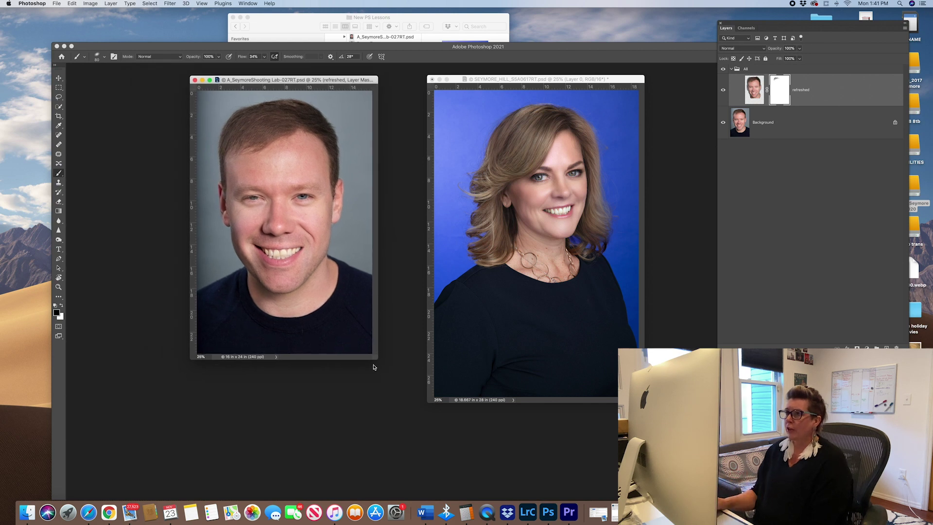
pyautogui.moveTo(375, 368); pyautogui.dragTo(416, 418)
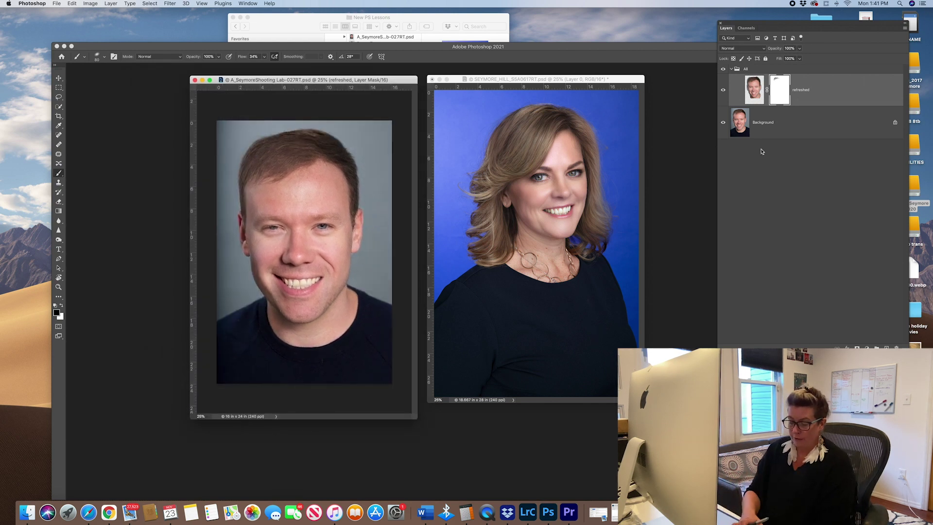
# Toggle the man's All group and the woman's All RT group to compare before and after.
pyautogui.click(723, 68)
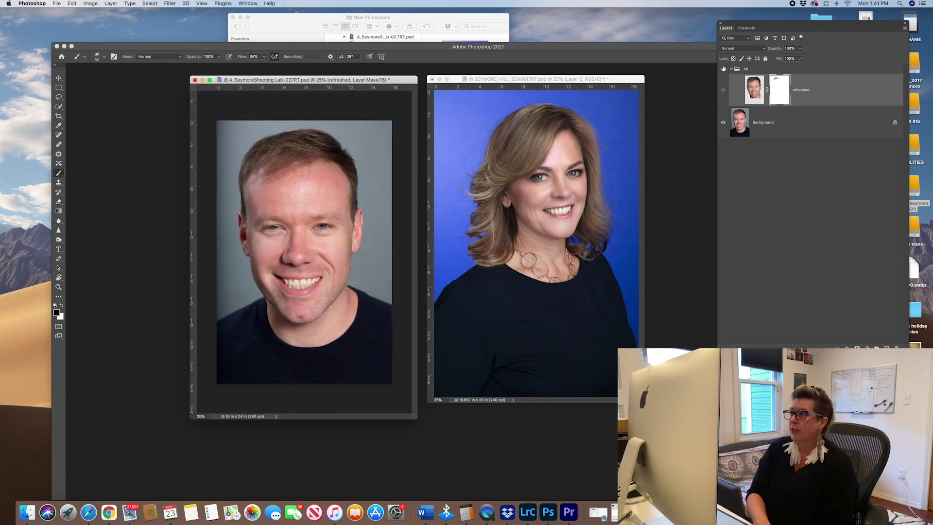
pyautogui.click(723, 68)
pyautogui.click(723, 68)
pyautogui.click(723, 69)
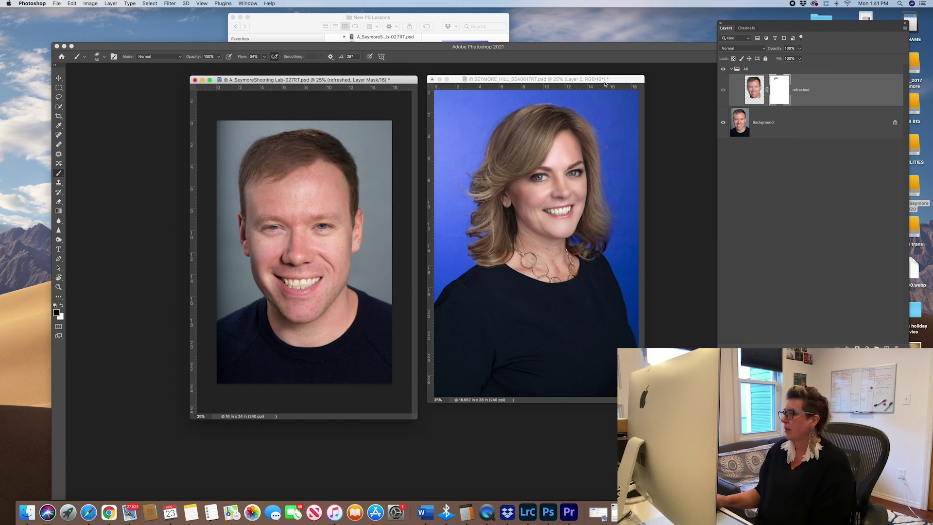
pyautogui.click(605, 83)
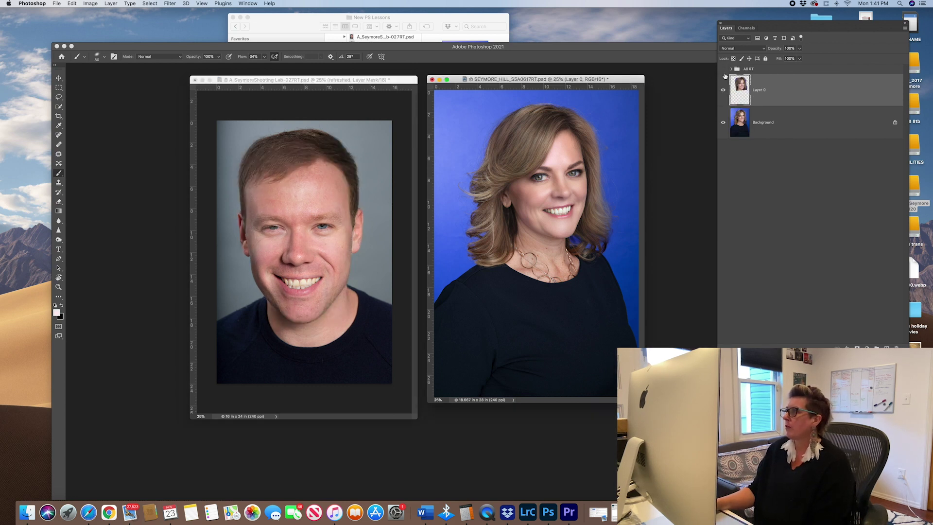
pyautogui.click(724, 69)
pyautogui.click(725, 69)
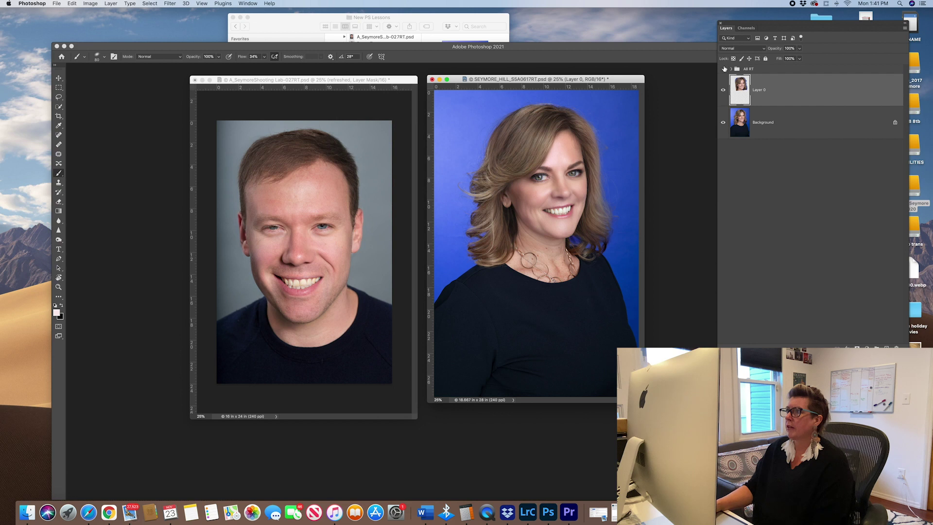
pyautogui.click(724, 68)
pyautogui.click(724, 68)
# Toggle the woman's Layer 0 to compare the Smart Portrait result, then return to the man's document.
pyautogui.click(725, 68)
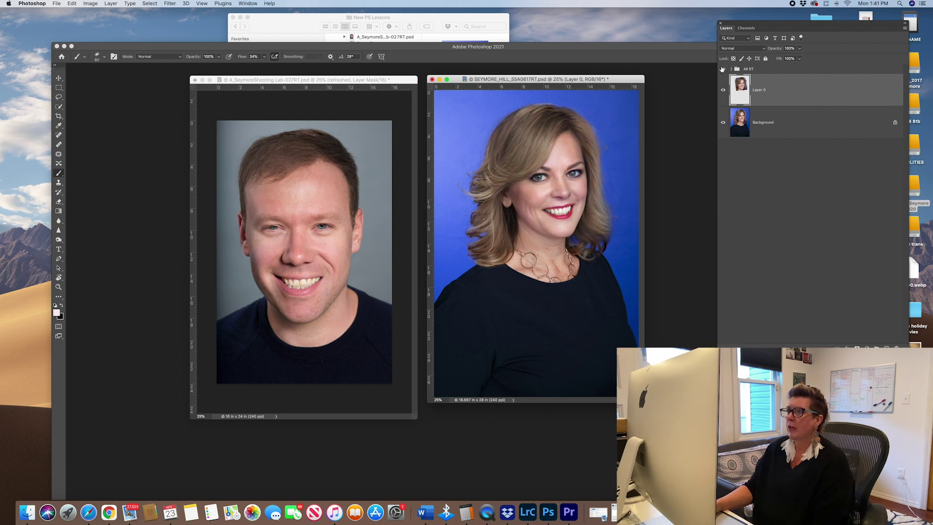
pyautogui.click(724, 68)
pyautogui.click(723, 90)
pyautogui.click(723, 90)
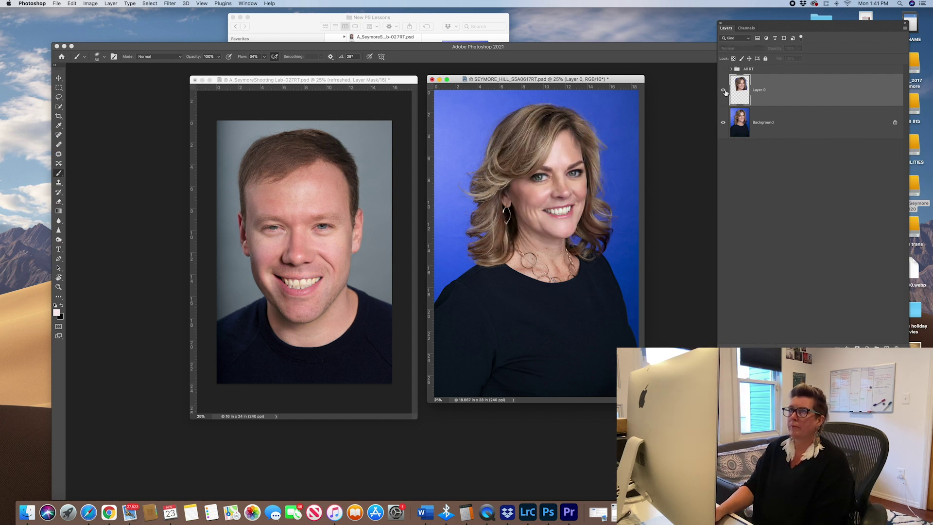
pyautogui.click(724, 91)
pyautogui.click(724, 90)
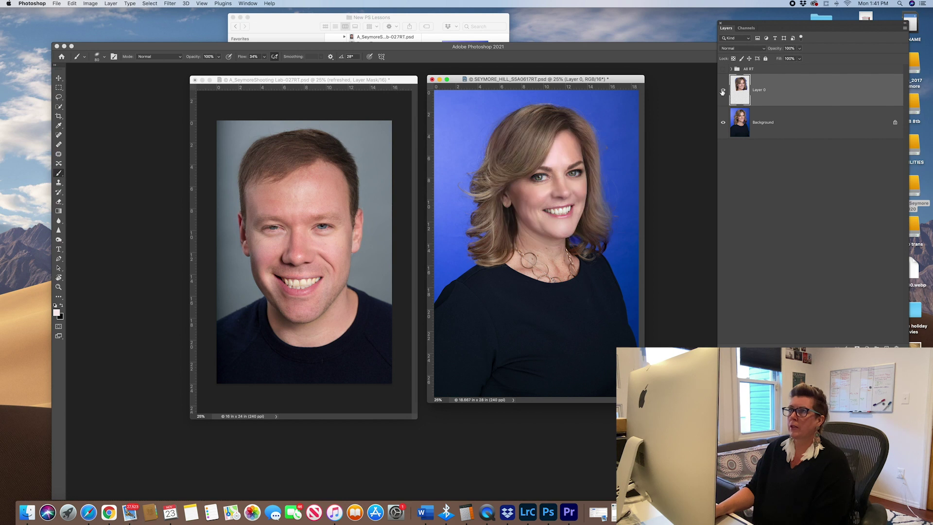
pyautogui.click(723, 91)
pyautogui.hotkey('ctrl', 'Tab')
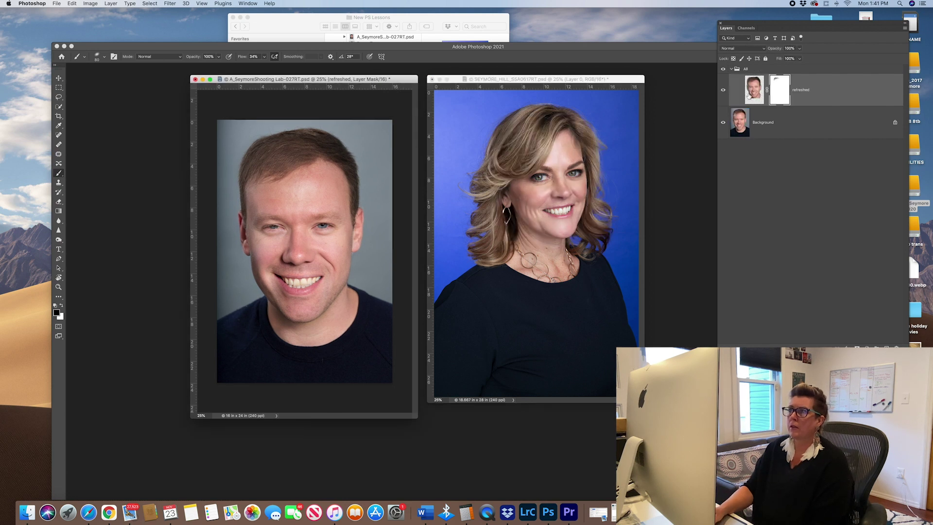